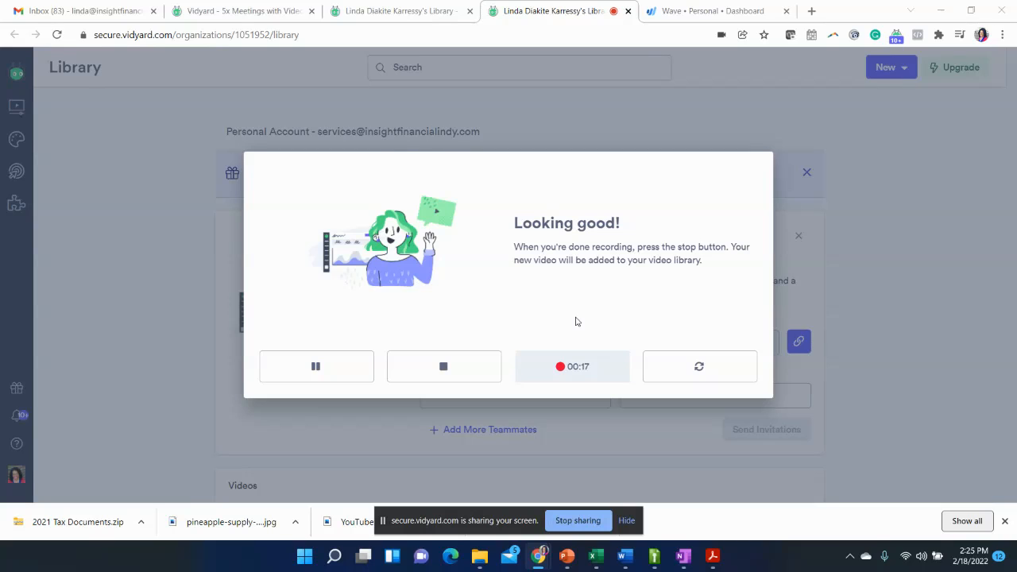
- Switch to Wave and open the accounting transactions list
{"action": "left_click", "coordinate": [708, 11]}
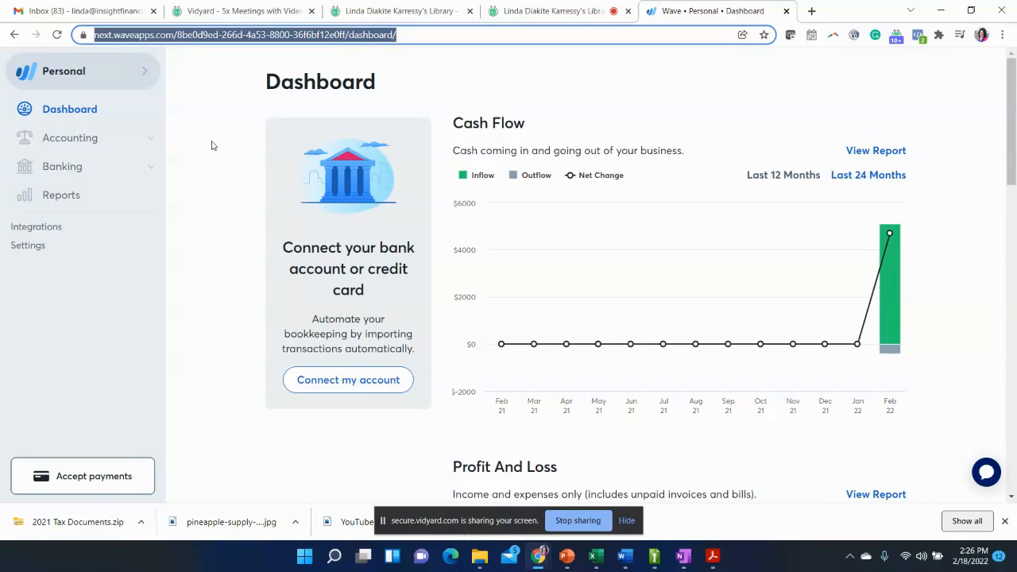
{"action": "left_click", "coordinate": [72, 112]}
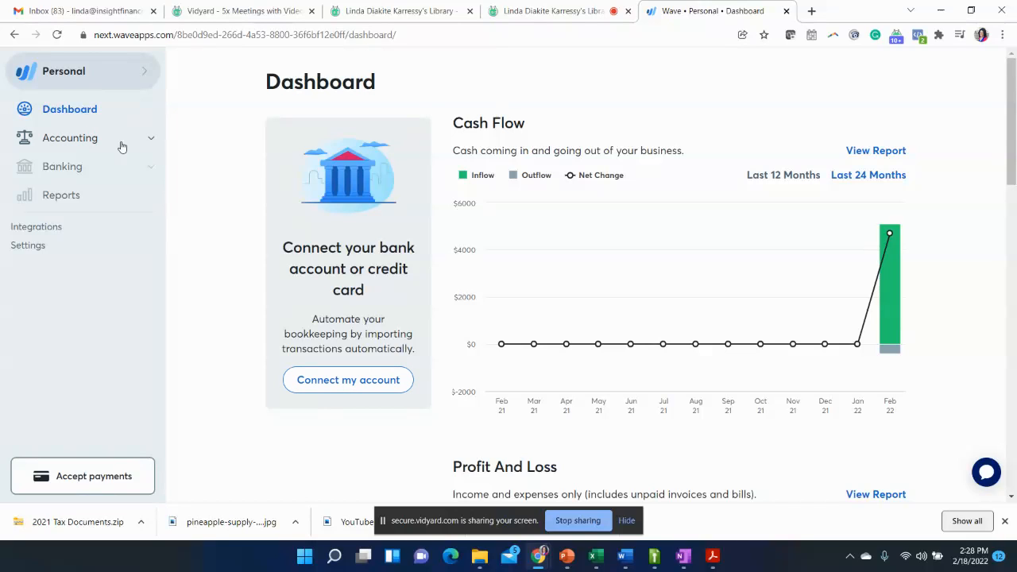
{"action": "left_click", "coordinate": [152, 139]}
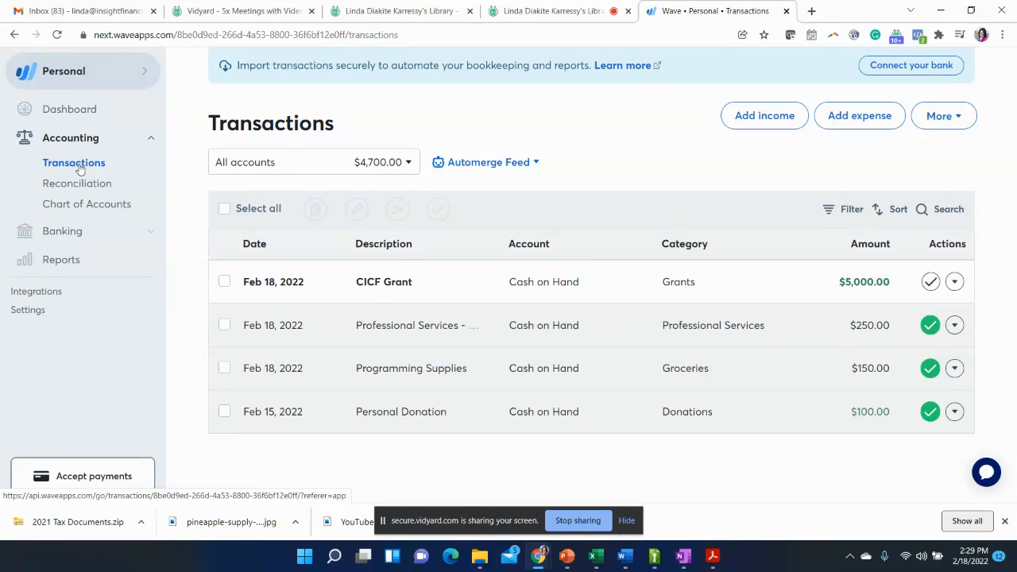
- Compare the transactions of Cash on Hand with those of all accounts, leaving the list filtered to Cash on Hand
{"action": "left_click", "coordinate": [411, 165]}
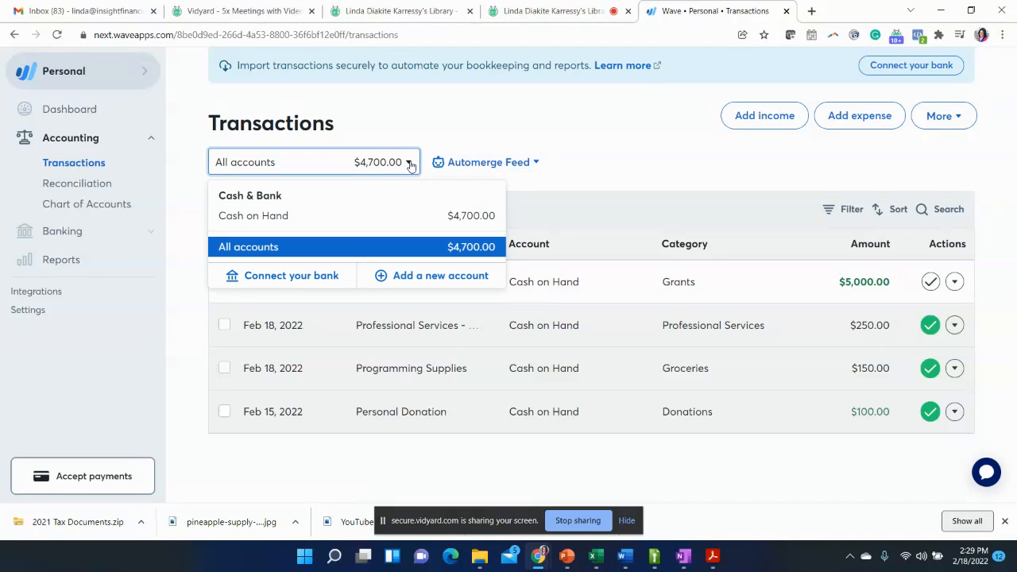
{"action": "left_click", "coordinate": [264, 216]}
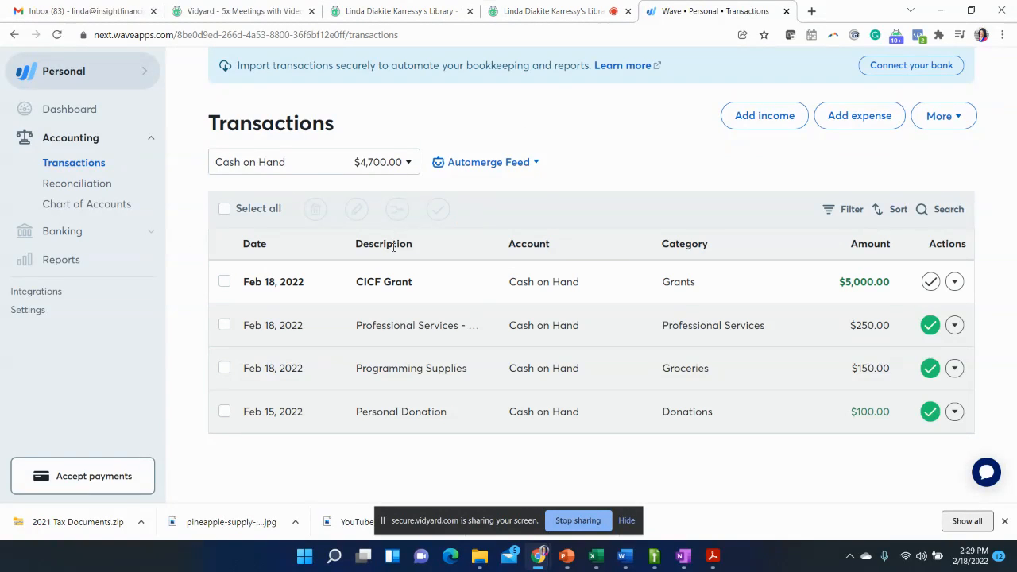
{"action": "left_click", "coordinate": [405, 169]}
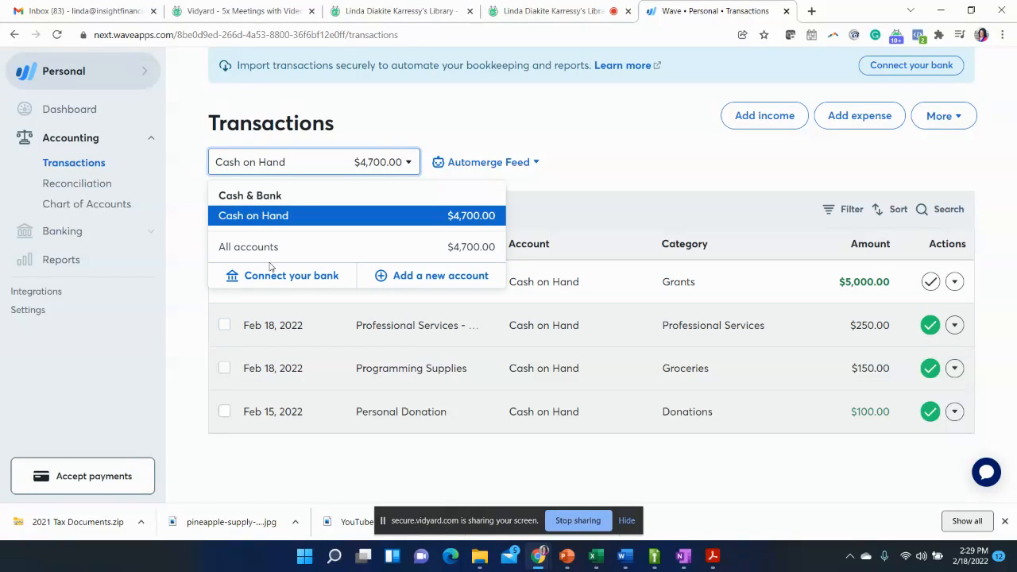
{"action": "left_click", "coordinate": [473, 149]}
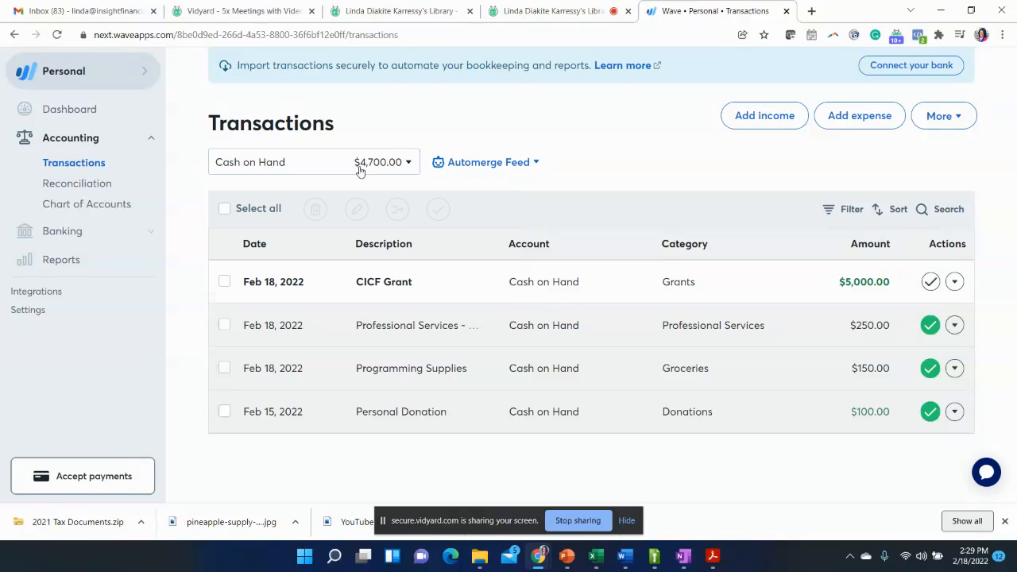
{"action": "left_click", "coordinate": [405, 164]}
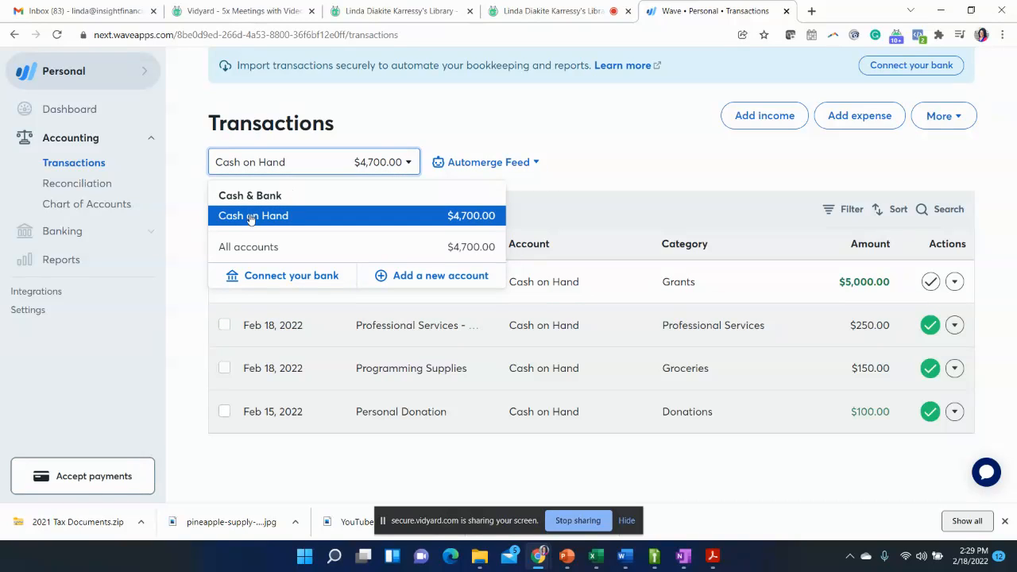
{"action": "left_click", "coordinate": [247, 246]}
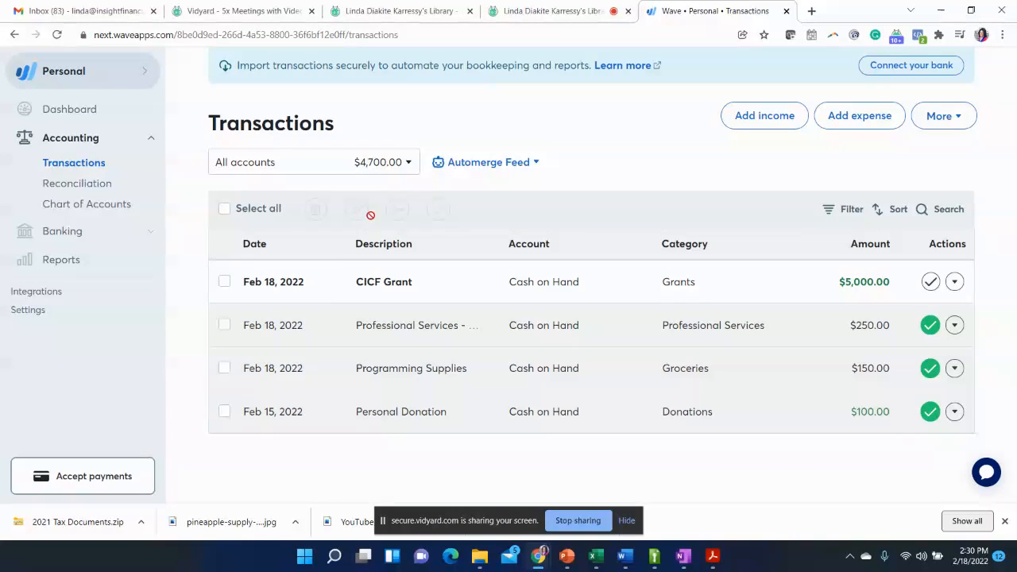
{"action": "left_click", "coordinate": [409, 163]}
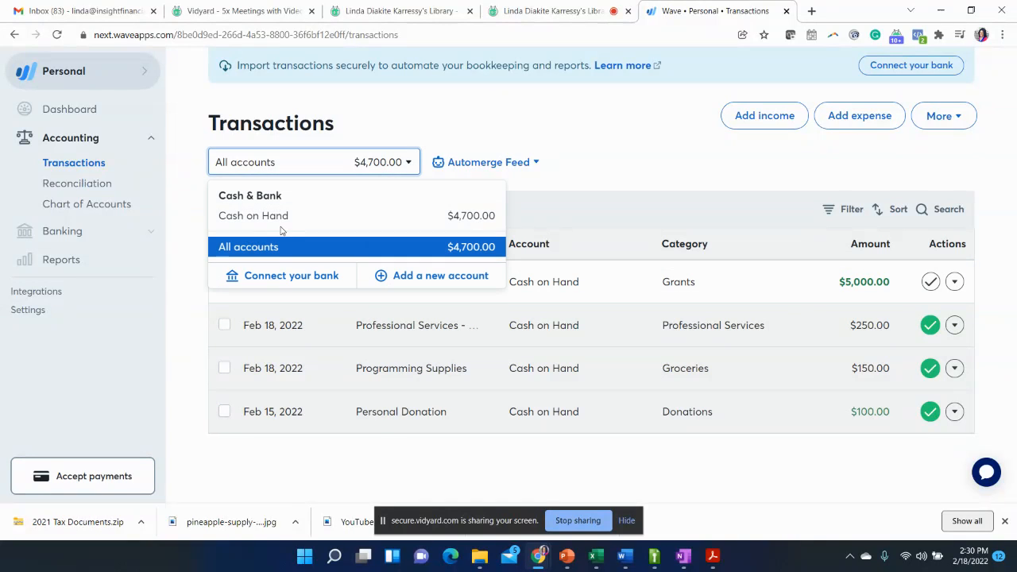
{"action": "left_click", "coordinate": [260, 215]}
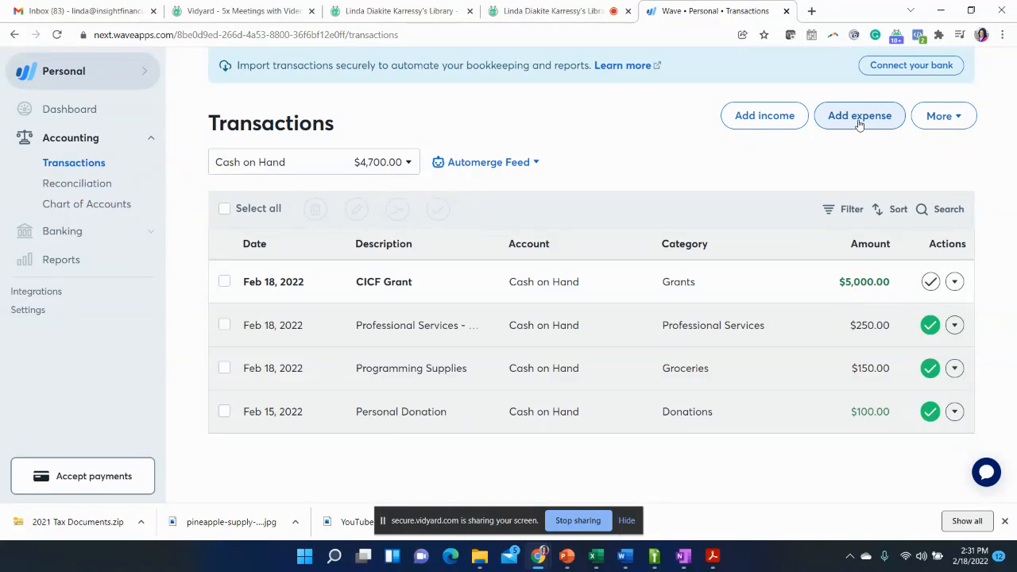
- Look over the additional options for adding or importing transactions
{"action": "left_click", "coordinate": [963, 119]}
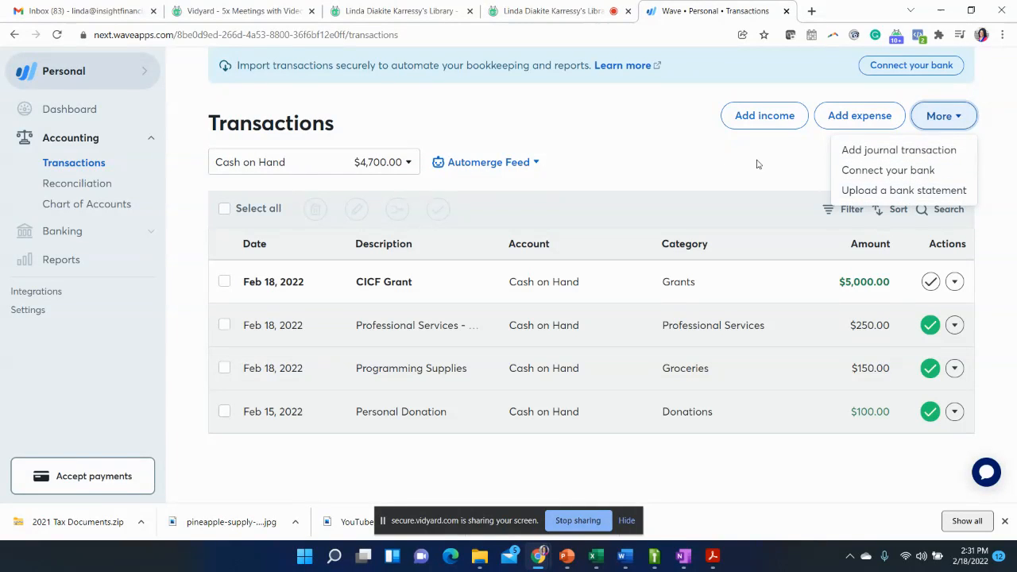
{"action": "left_click", "coordinate": [670, 159]}
{"action": "left_click", "coordinate": [248, 296]}
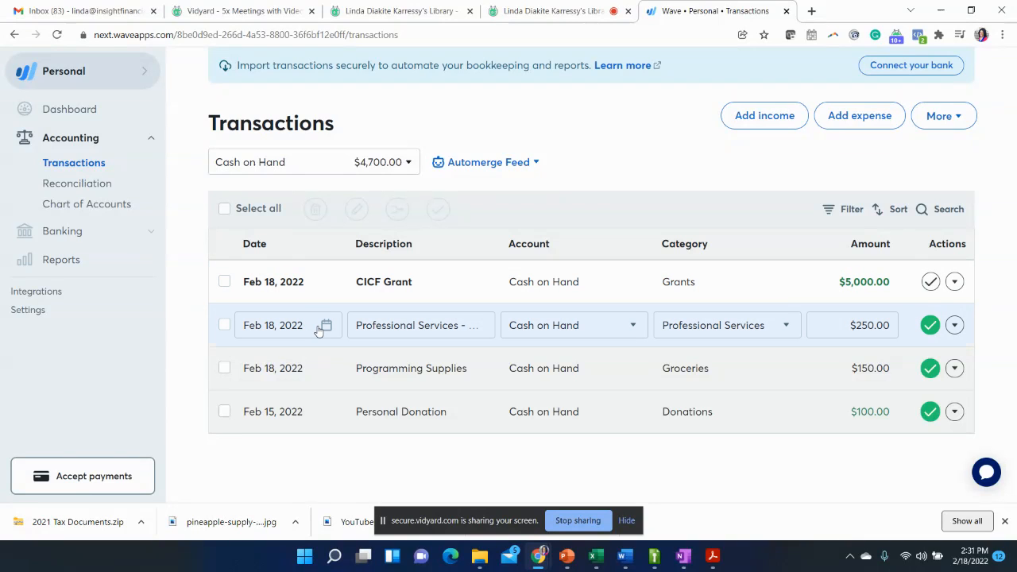
- Show the transactions of all accounts once more and return to the Cash on Hand account
{"action": "left_click", "coordinate": [409, 167]}
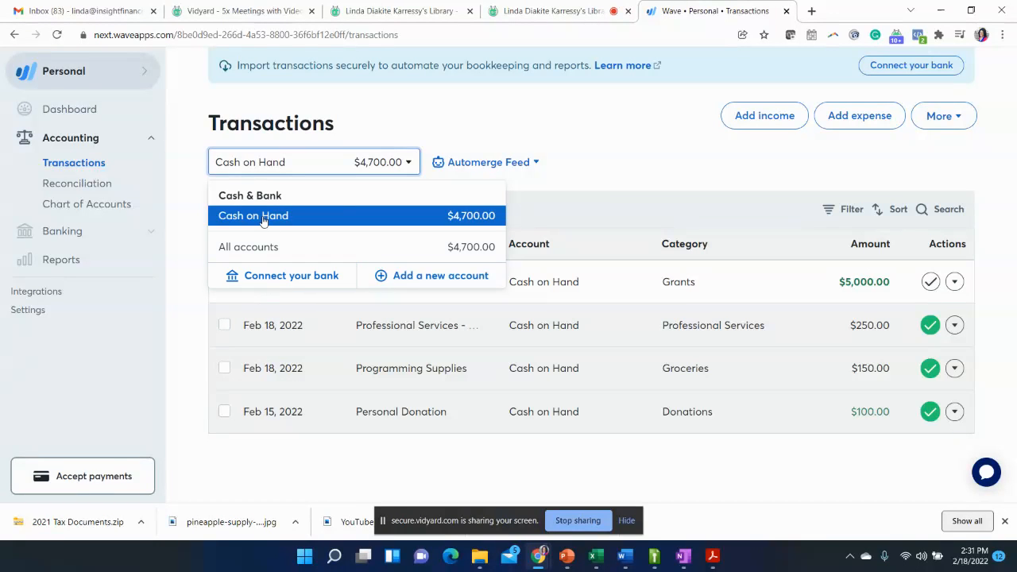
{"action": "left_click", "coordinate": [259, 248]}
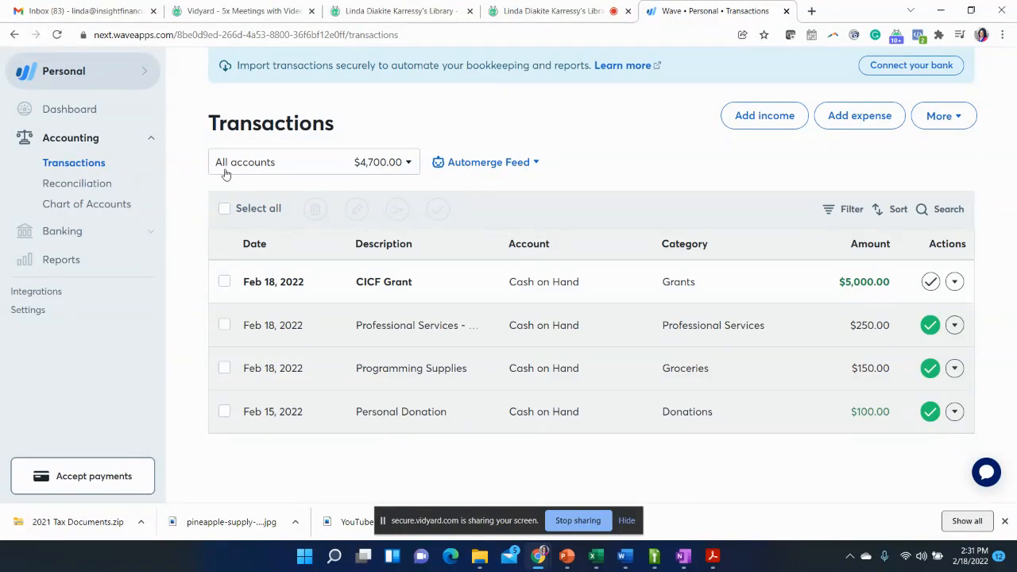
{"action": "left_click", "coordinate": [411, 163]}
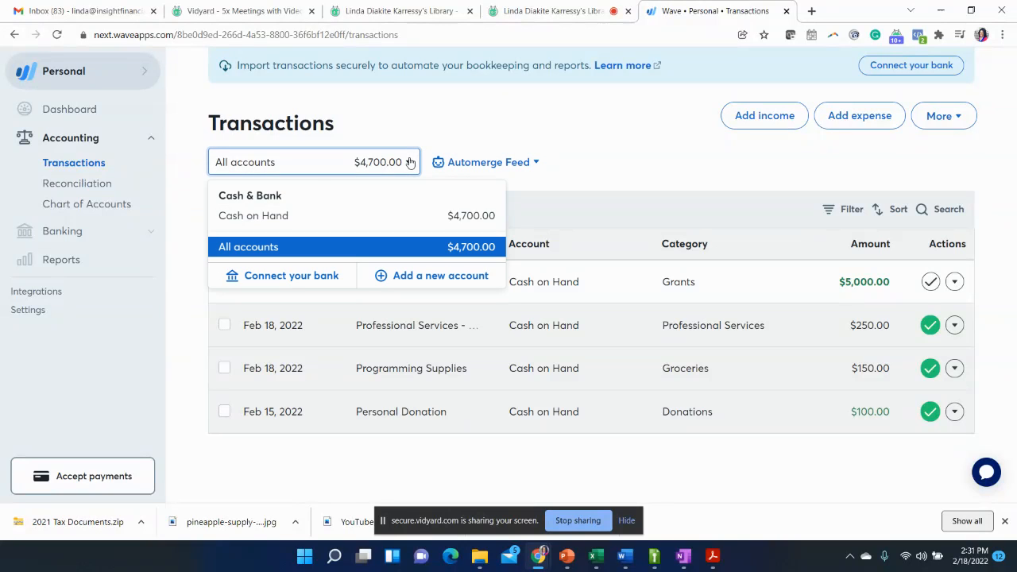
{"action": "left_click", "coordinate": [275, 215]}
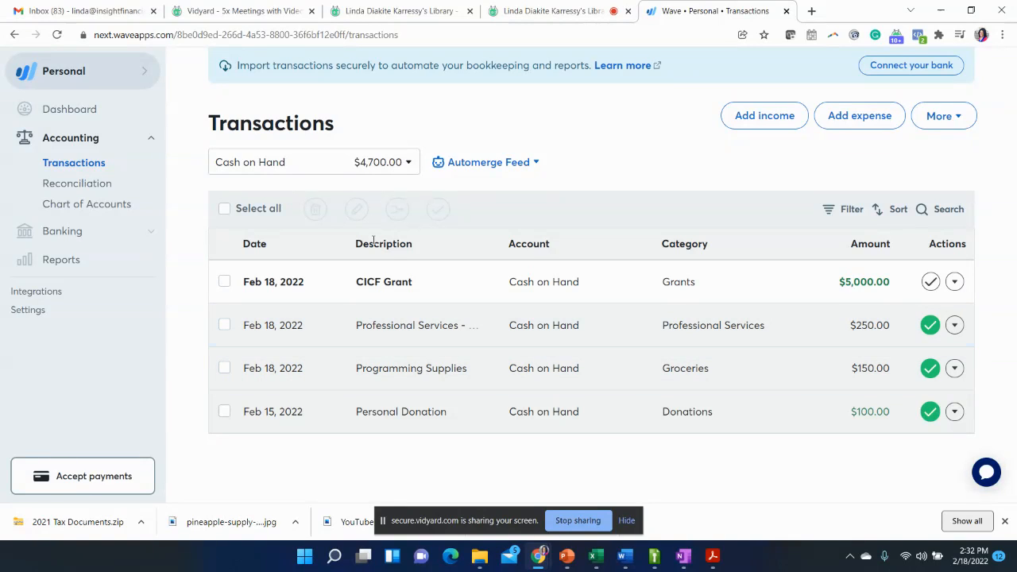
{"action": "left_click", "coordinate": [429, 282]}
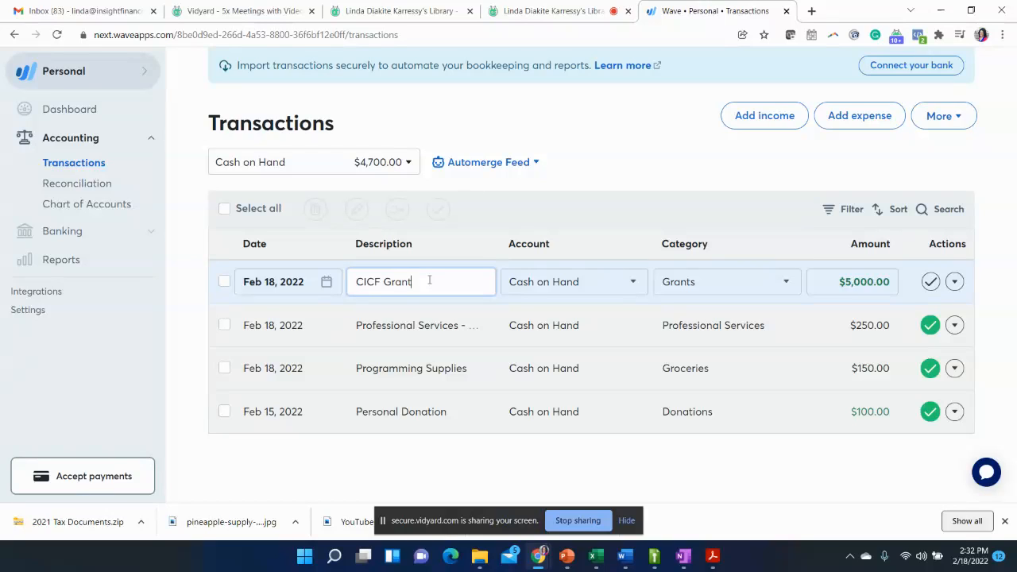
{"action": "key", "text": "BackSpace"}
{"action": "key", "text": "BackSpace"}
{"action": "key", "text": "BackSpace"}
{"action": "key", "text": "BackSpace"}
{"action": "key", "text": "BackSpace"}
{"action": "type", "text": "#50950#bba"}
{"action": "key", "text": "BackSpace"}
{"action": "key", "text": "BackSpace"}
{"action": "key", "text": "BackSpace"}
{"action": "key", "text": "BackSpace"}
{"action": "key", "text": "BackSpace"}
{"action": "key", "text": "BackSpace"}
{"action": "key", "text": "BackSpace"}
{"action": "key", "text": "BackSpace"}
{"action": "key", "text": "BackSpace"}
{"action": "key", "text": "BackSpace"}
{"action": "type", "text": "Grant"}
{"action": "left_click", "coordinate": [460, 218]}
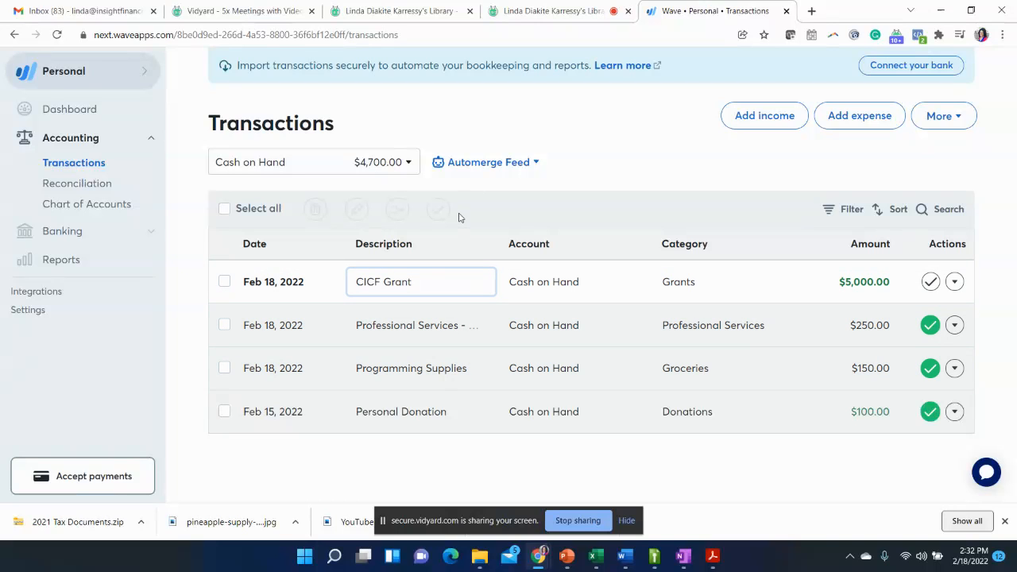
- Change the description of the $5,000.00 grant transaction to "CICF Grant March 2022 - June 2022"
{"action": "type", "text": "2022"}
{"action": "left_click", "coordinate": [435, 296]}
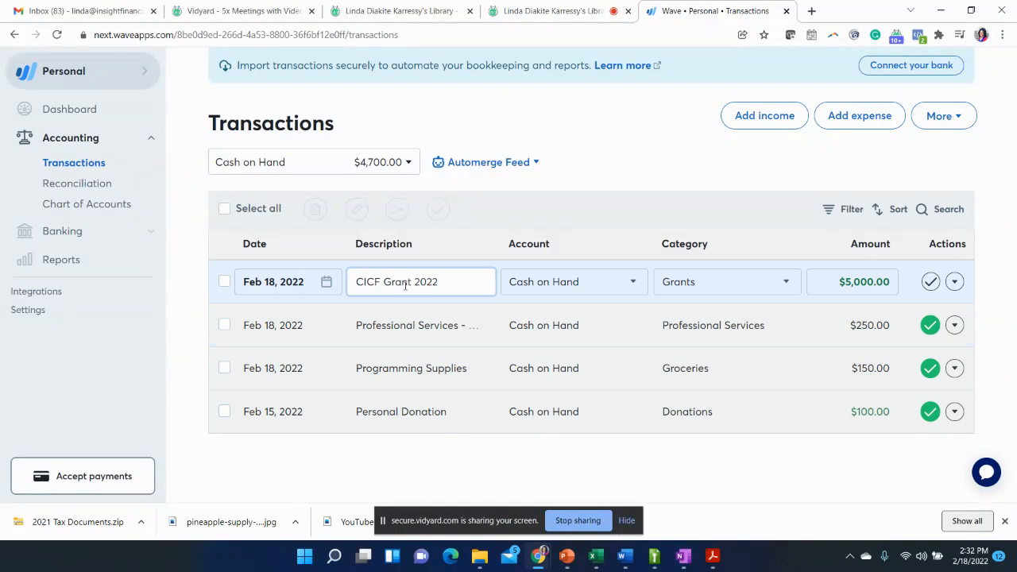
{"action": "key", "text": "BackSpace"}
{"action": "key", "text": "BackSpace"}
{"action": "key", "text": "BackSpace"}
{"action": "key", "text": "BackSpace"}
{"action": "type", "text": "June"}
{"action": "key", "text": "BackSpace"}
{"action": "key", "text": "BackSpace"}
{"action": "key", "text": "BackSpace"}
{"action": "key", "text": "BackSpace"}
{"action": "type", "text": "March 2022 - June 2022"}
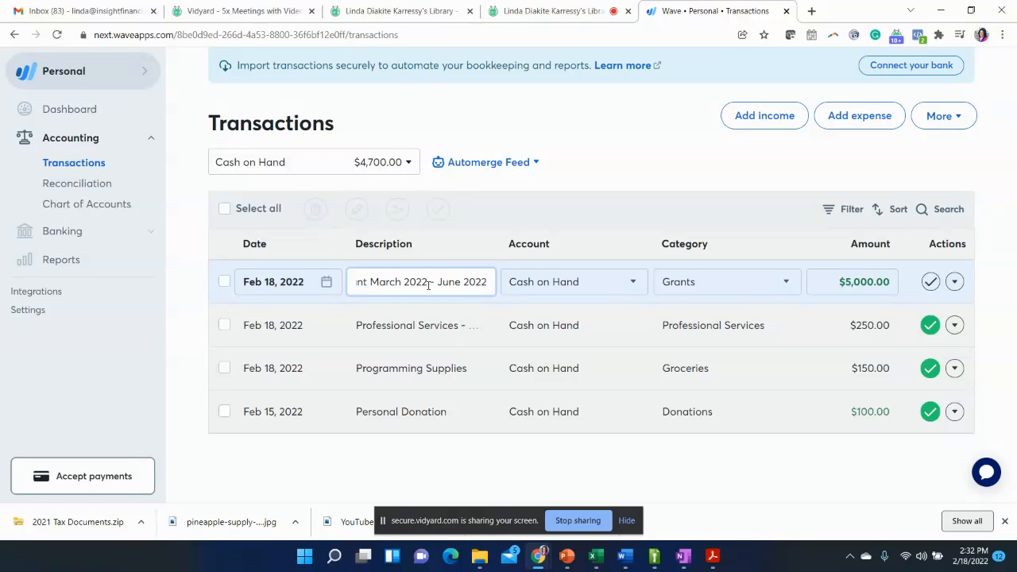
{"action": "left_click", "coordinate": [441, 459]}
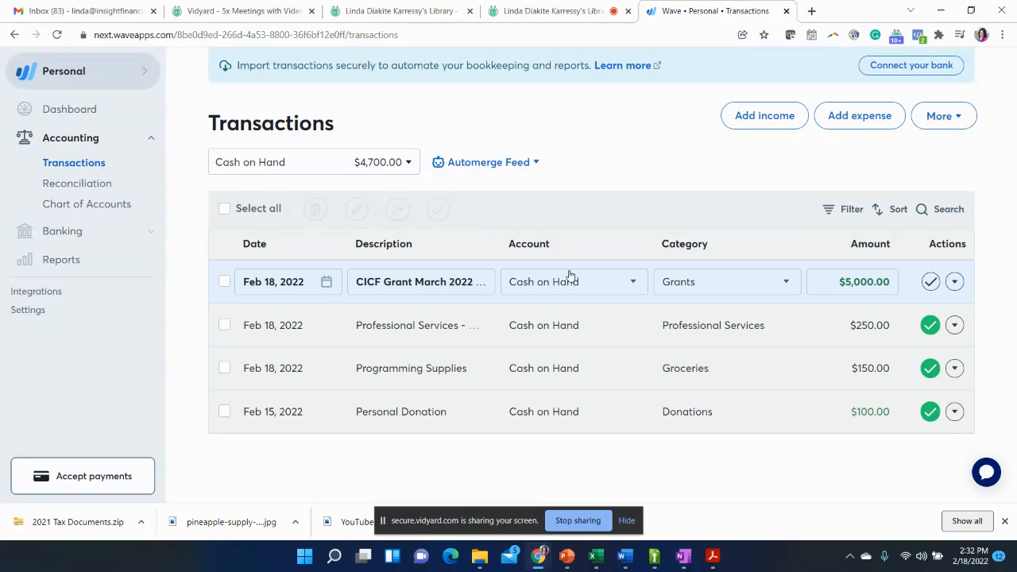
- Choose Cash on Hand as the account for the CICF grant transaction
{"action": "left_click", "coordinate": [628, 288]}
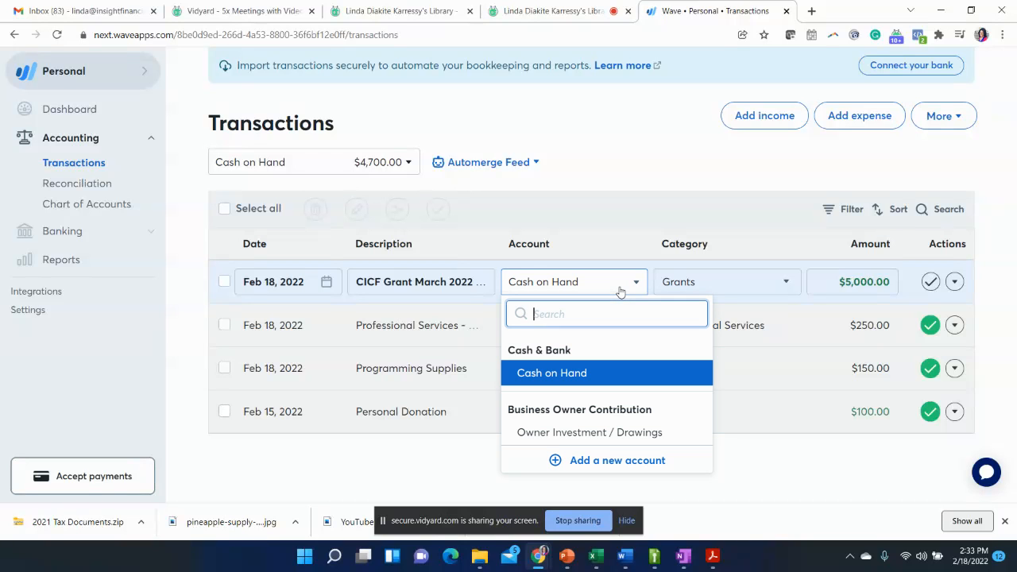
{"action": "left_click", "coordinate": [589, 384]}
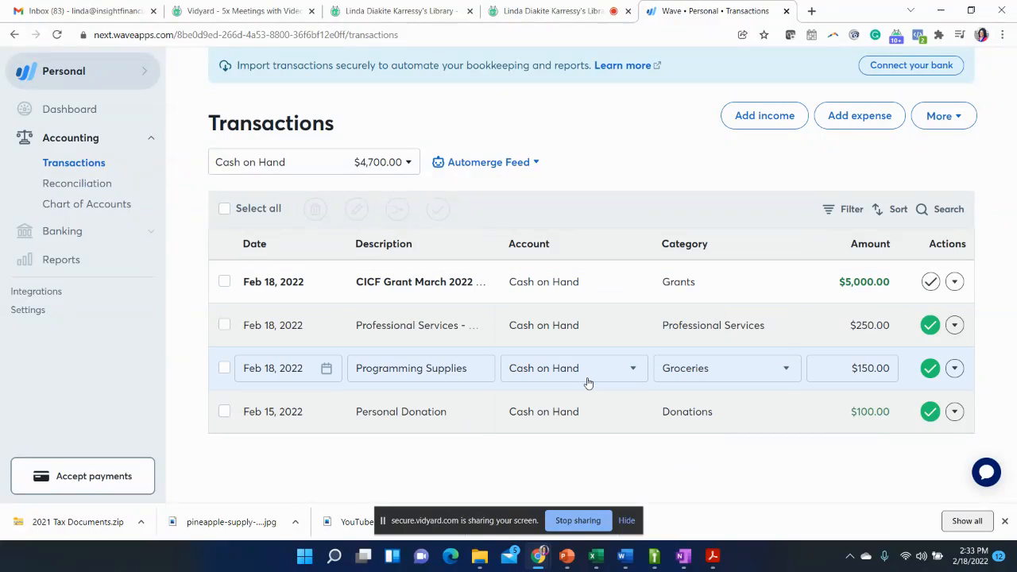
{"action": "left_click", "coordinate": [663, 281]}
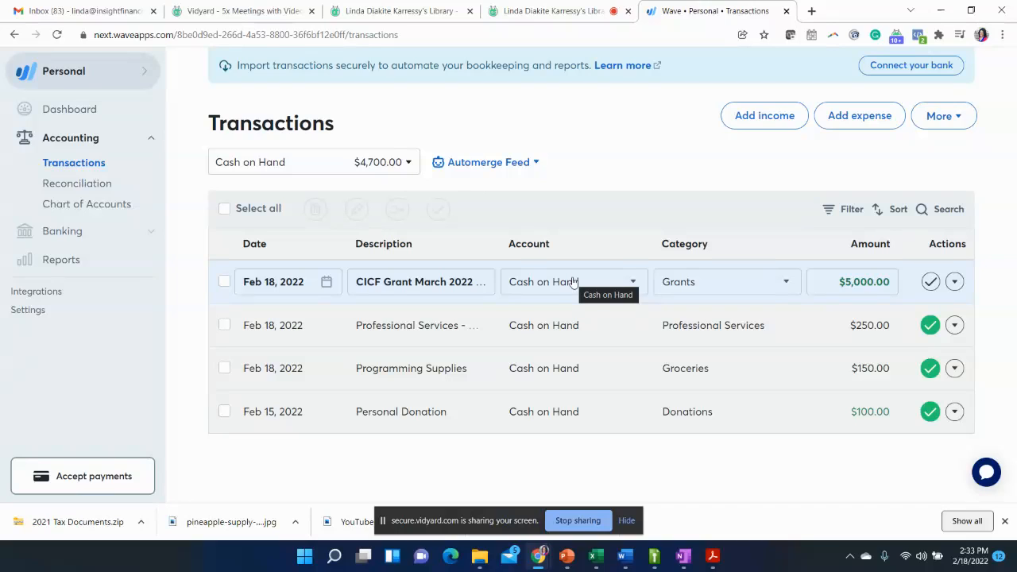
- Check the category choices for the CICF grant transaction and mark it as reviewed
{"action": "left_click", "coordinate": [728, 288]}
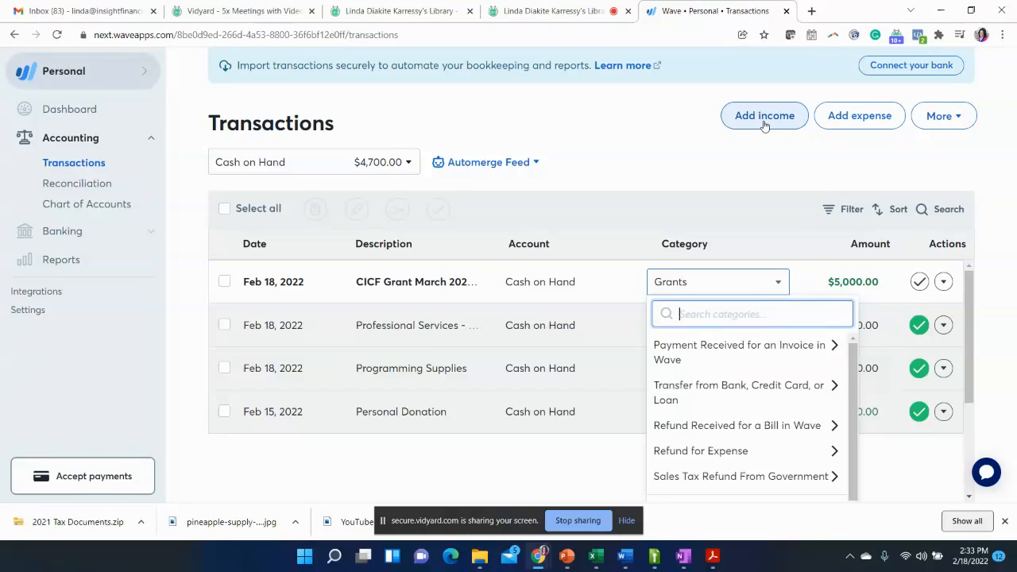
{"action": "left_click", "coordinate": [720, 235]}
{"action": "left_click", "coordinate": [712, 288]}
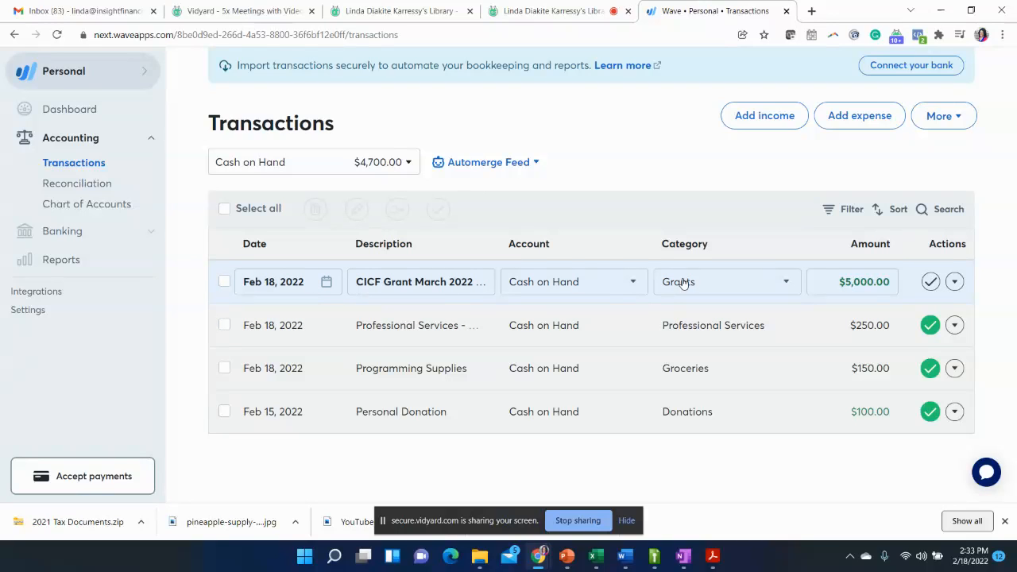
{"action": "left_click", "coordinate": [932, 283]}
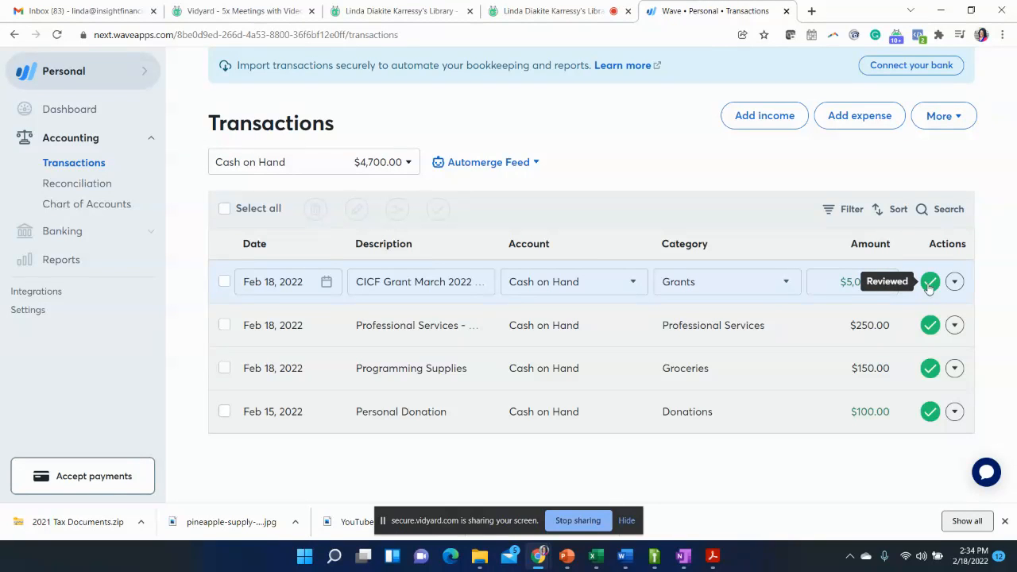
- Add and save a three-line note on the CICF grant transaction: "CICF Grant March", "For Kids Program", "xxx Program Director"
{"action": "left_click", "coordinate": [956, 282]}
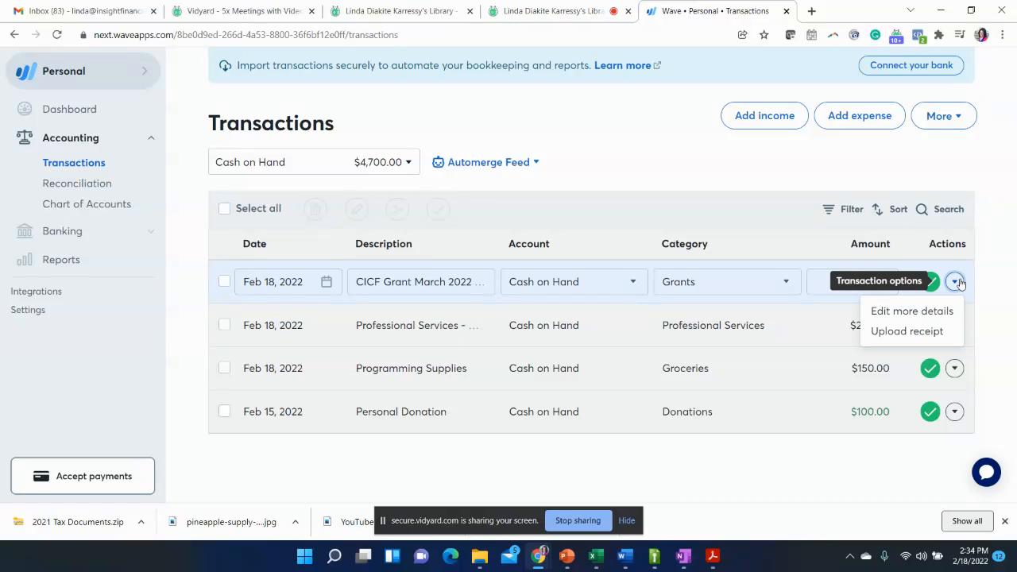
{"action": "left_click", "coordinate": [911, 312]}
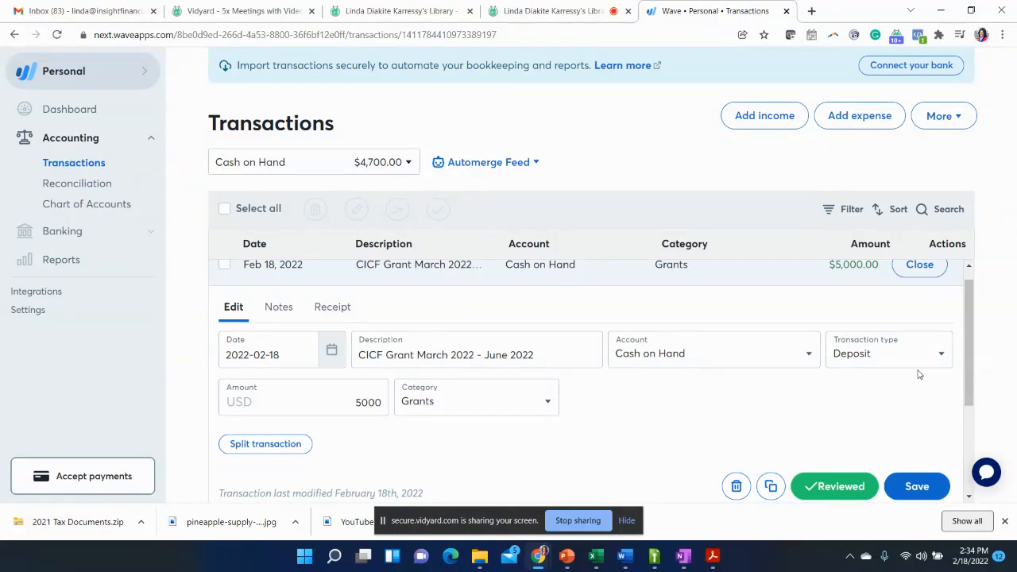
{"action": "left_click", "coordinate": [271, 309]}
{"action": "left_click", "coordinate": [277, 356]}
{"action": "type", "text": "j"}
{"action": "key", "text": "BackSpace"}
{"action": "type", "text": "CIC"}
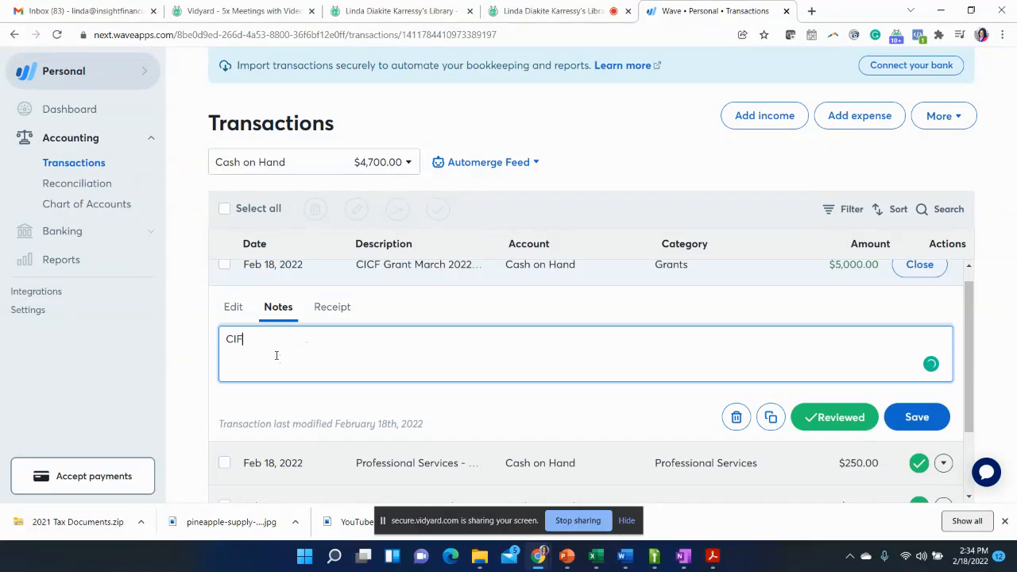
{"action": "type", "text": "F"}
{"action": "type", "text": " Grant March"}
{"action": "type", "text": "P"}
{"action": "key", "text": "BackSpace"}
{"action": "type", "text": "For Kids Program"}
{"action": "key", "text": "Return"}
{"action": "type", "text": "xxx Program Direc"}
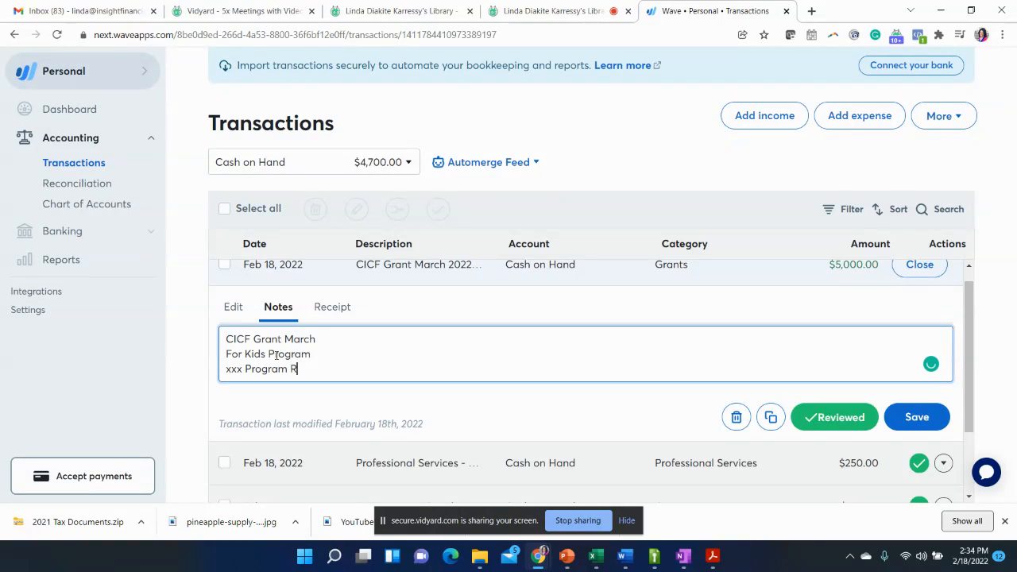
{"action": "type", "text": "tor"}
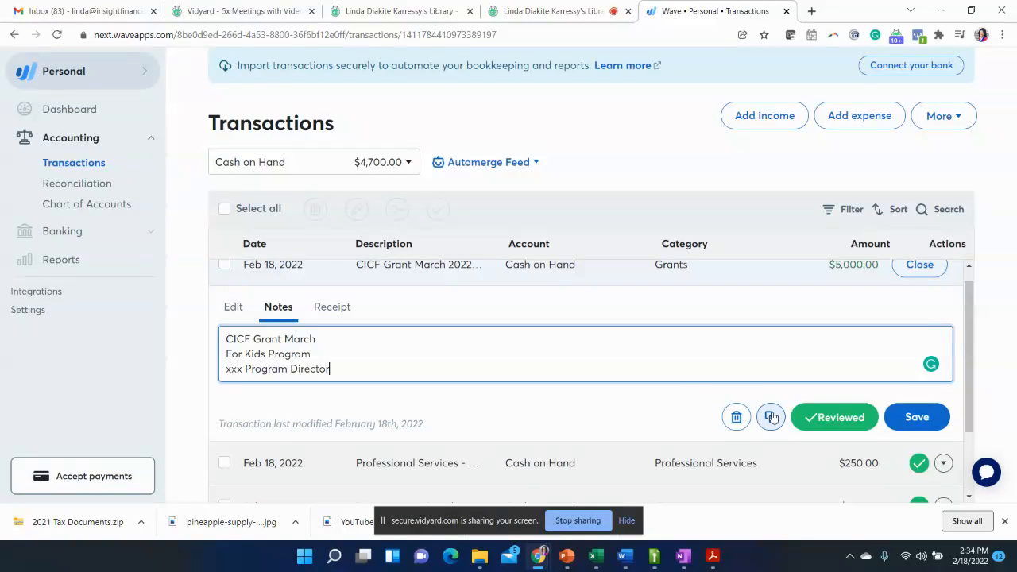
{"action": "left_click", "coordinate": [918, 418]}
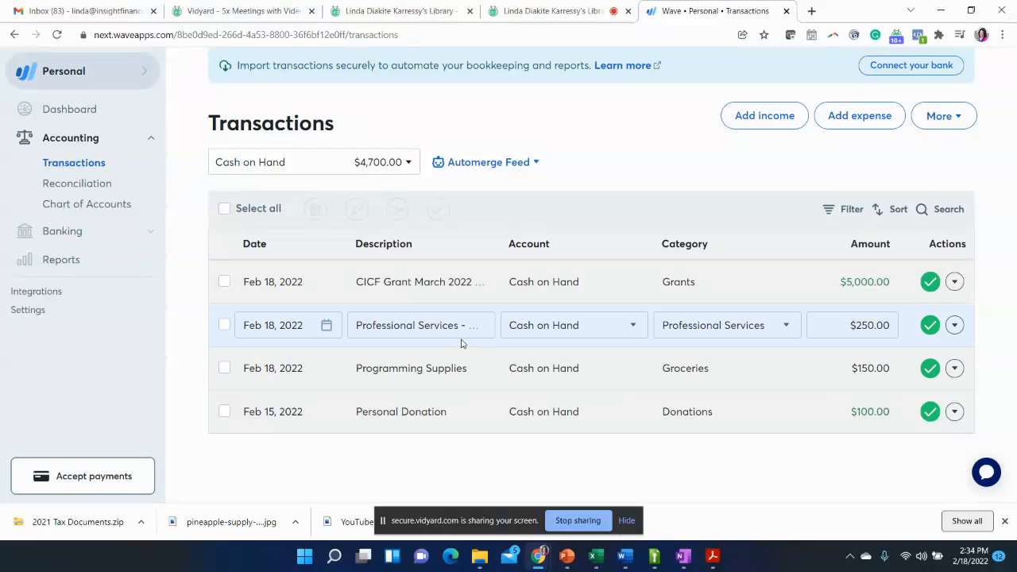
- Prefix the description of the Programming Supplies transaction with "Walmart #store 8779"
{"action": "left_click", "coordinate": [423, 370]}
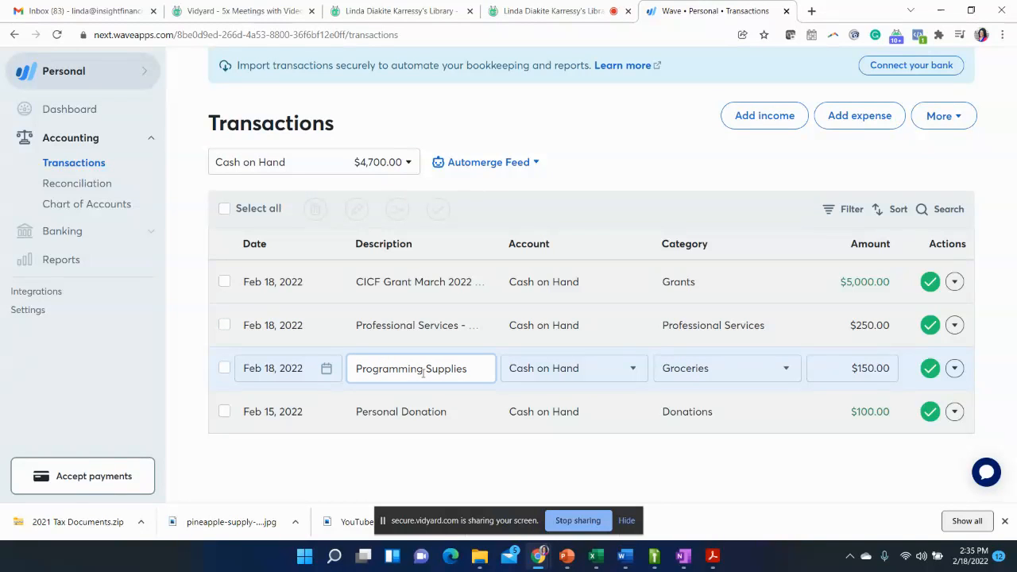
{"action": "type", "text": "WII"}
{"action": "key", "text": "BackSpace"}
{"action": "key", "text": "BackSpace"}
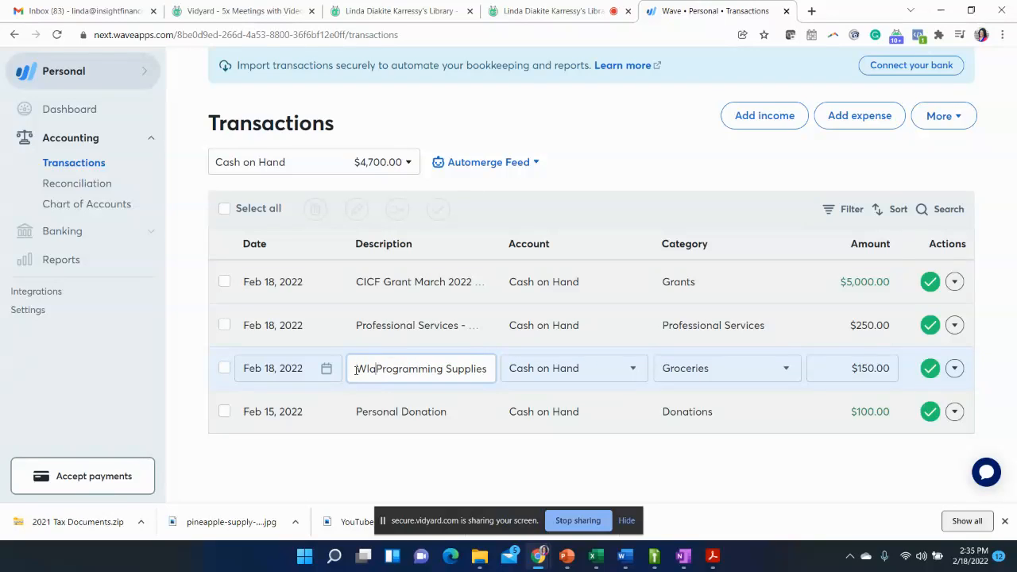
{"action": "type", "text": "lam"}
{"action": "key", "text": "BackSpace"}
{"action": "key", "text": "BackSpace"}
{"action": "key", "text": "BackSpace"}
{"action": "type", "text": "almart #"}
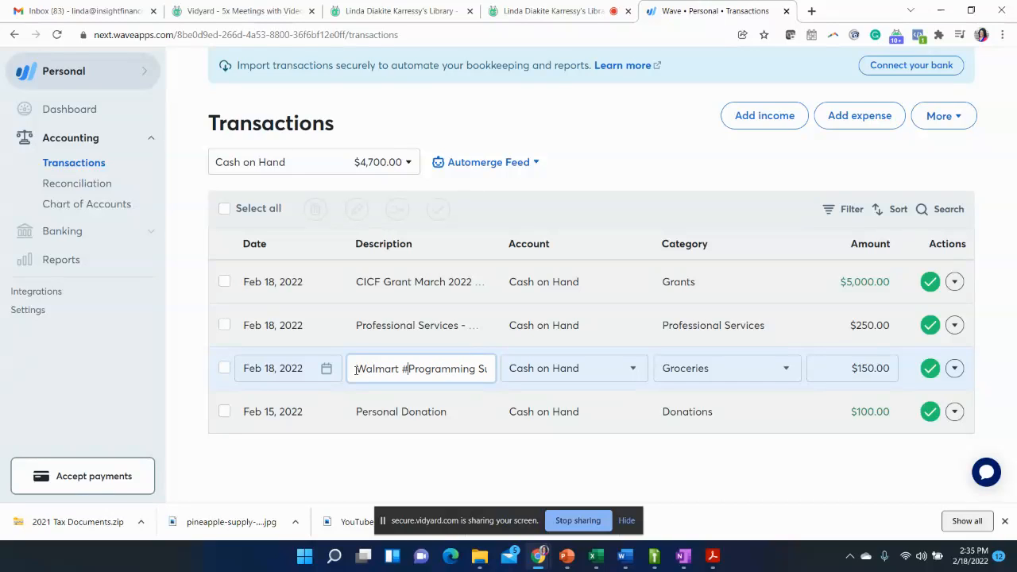
{"action": "type", "text": "store 8779"}
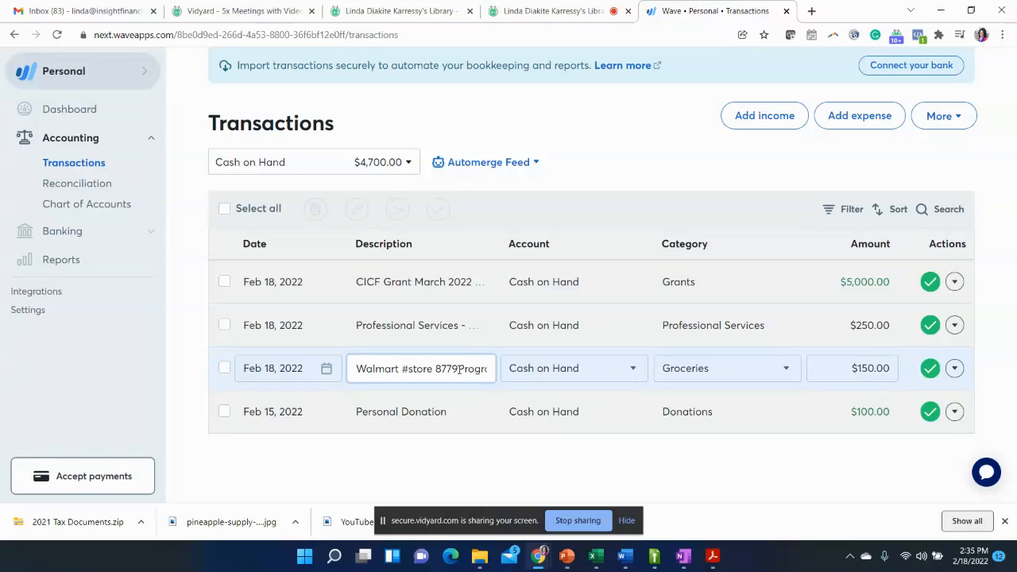
- Remove the added Walmart store text so the description reads "Programming Supplies" again
{"action": "left_click_drag", "start_coordinate": [452, 369], "coordinate": [351, 367]}
{"action": "key", "text": "BackSpace"}
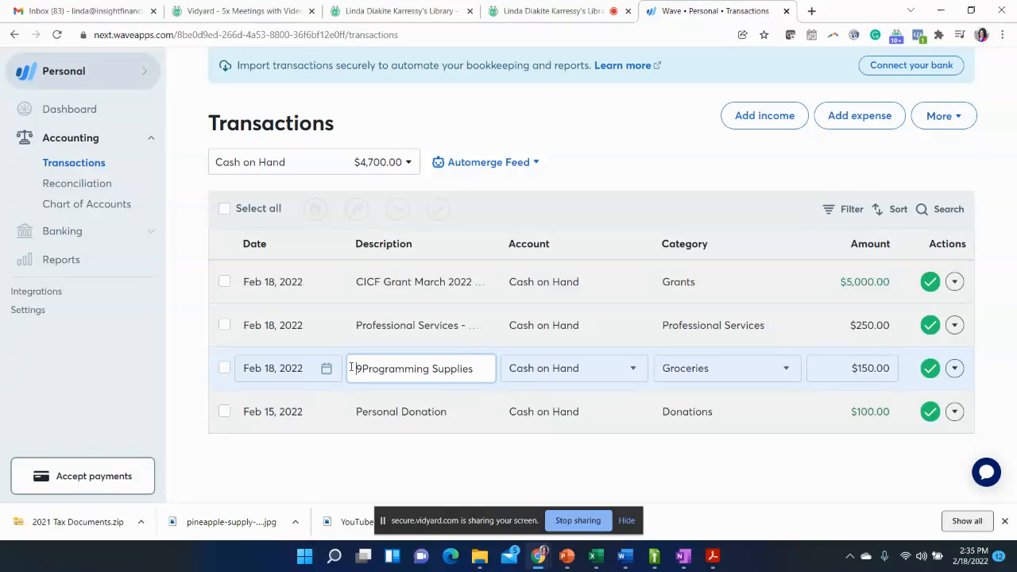
{"action": "type", "text": "="}
{"action": "key", "text": "BackSpace"}
{"action": "key", "text": "BackSpace"}
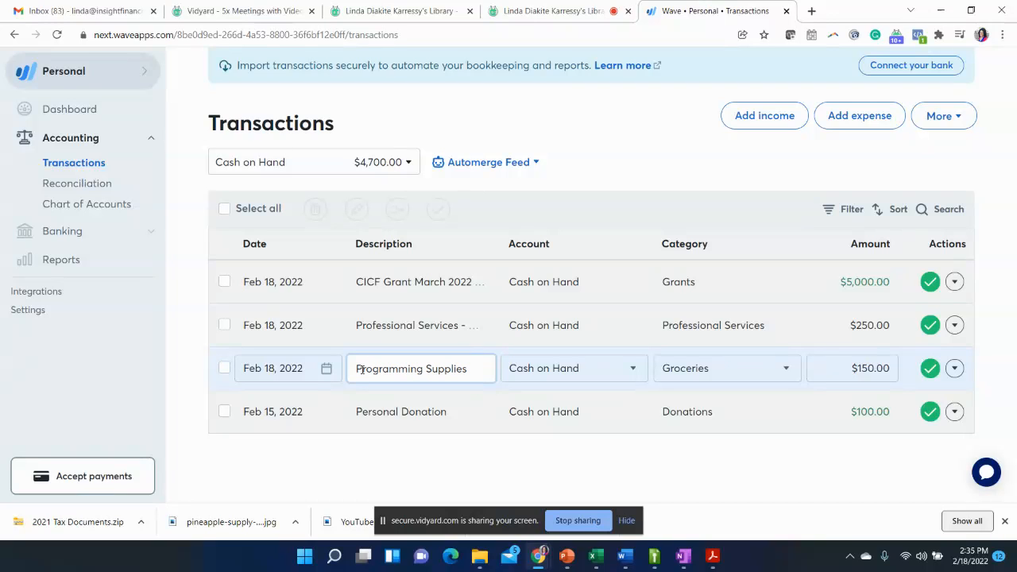
{"action": "left_click", "coordinate": [462, 454]}
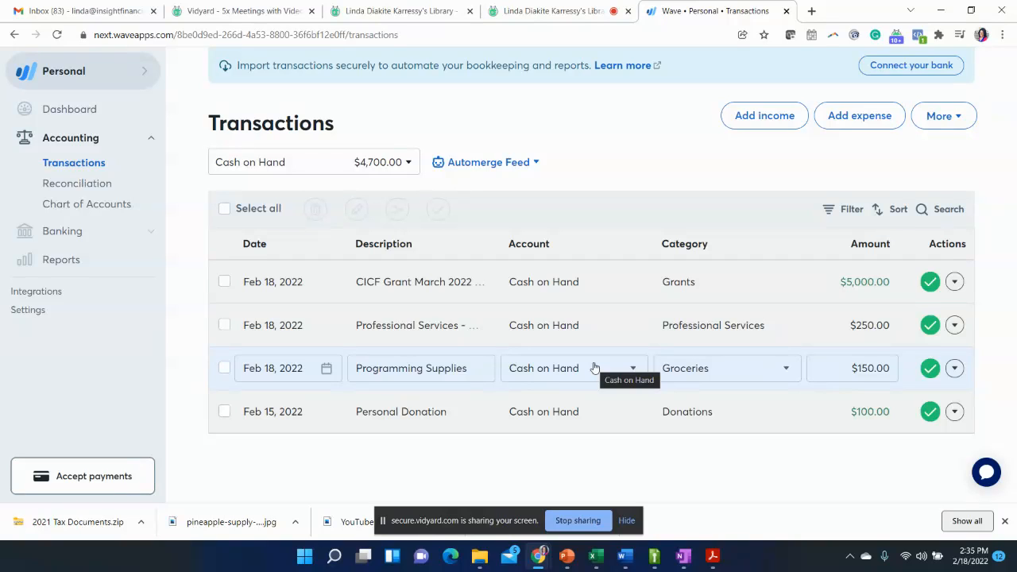
- Check the category choices for the Programming Supplies transaction and save it from its detailed edit view
{"action": "left_click", "coordinate": [721, 369]}
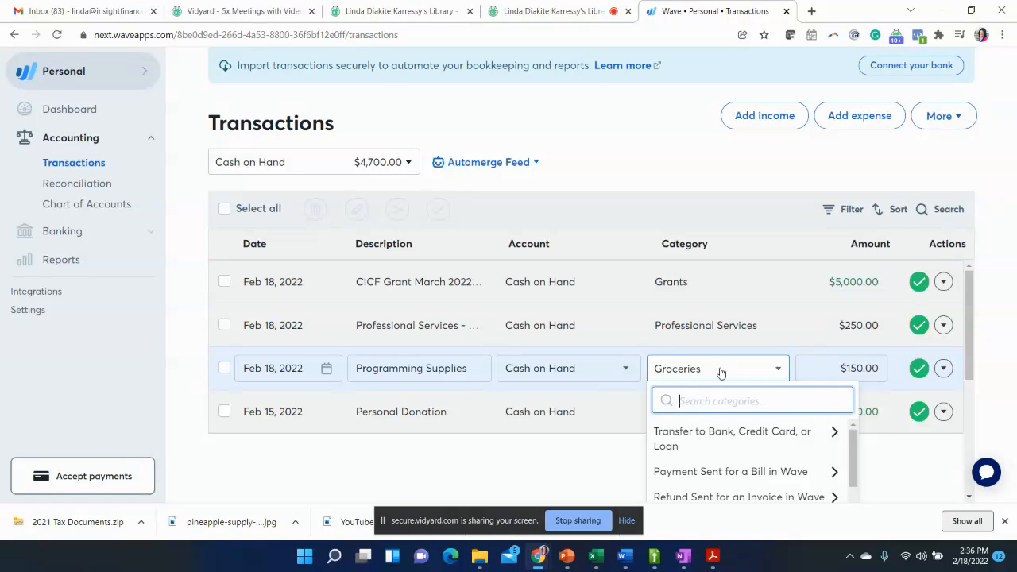
{"action": "left_click", "coordinate": [936, 477]}
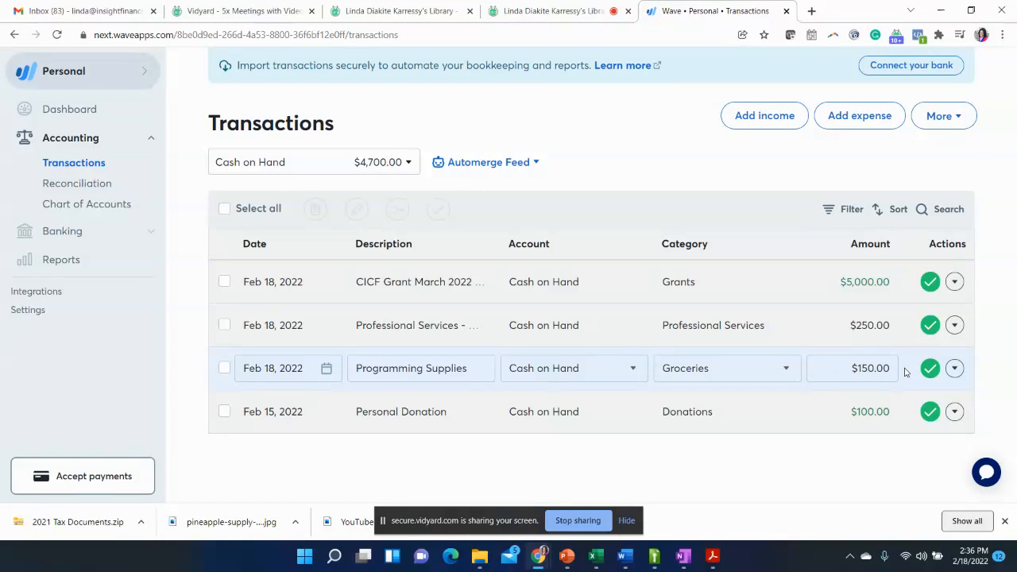
{"action": "left_click", "coordinate": [955, 368]}
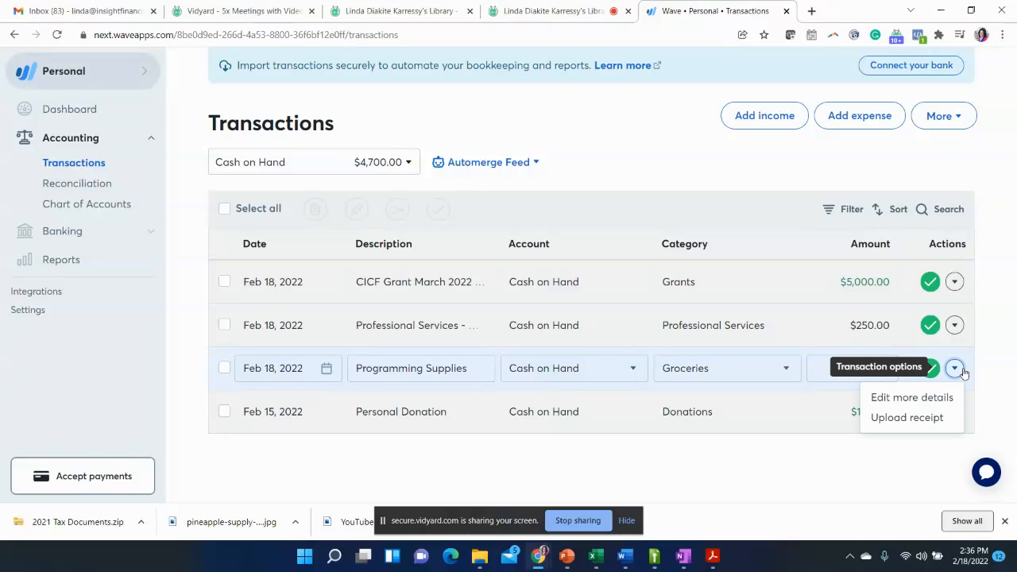
{"action": "left_click", "coordinate": [910, 397]}
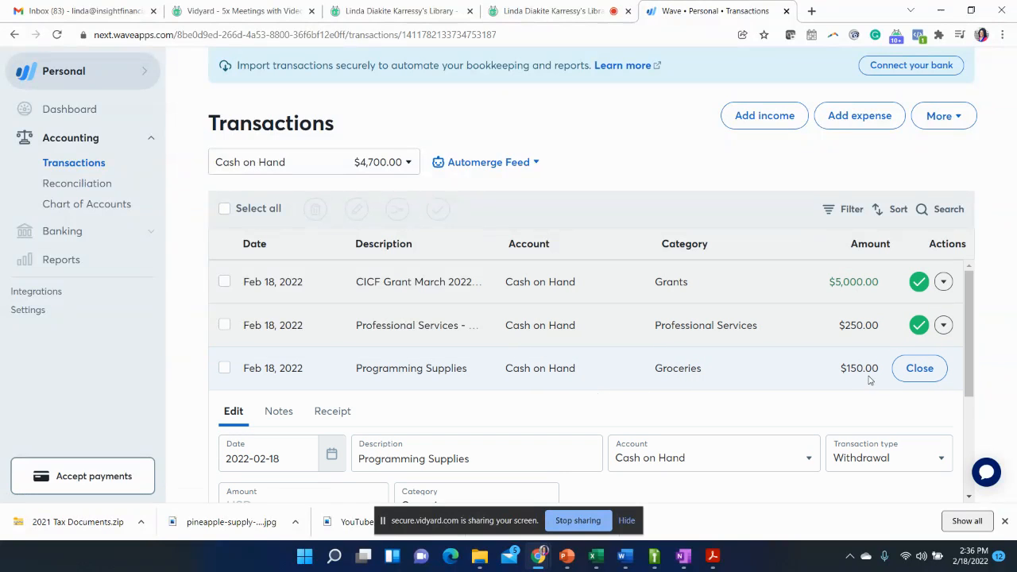
{"action": "left_click_drag", "start_coordinate": [969, 394], "coordinate": [986, 487]}
{"action": "left_click", "coordinate": [918, 437]}
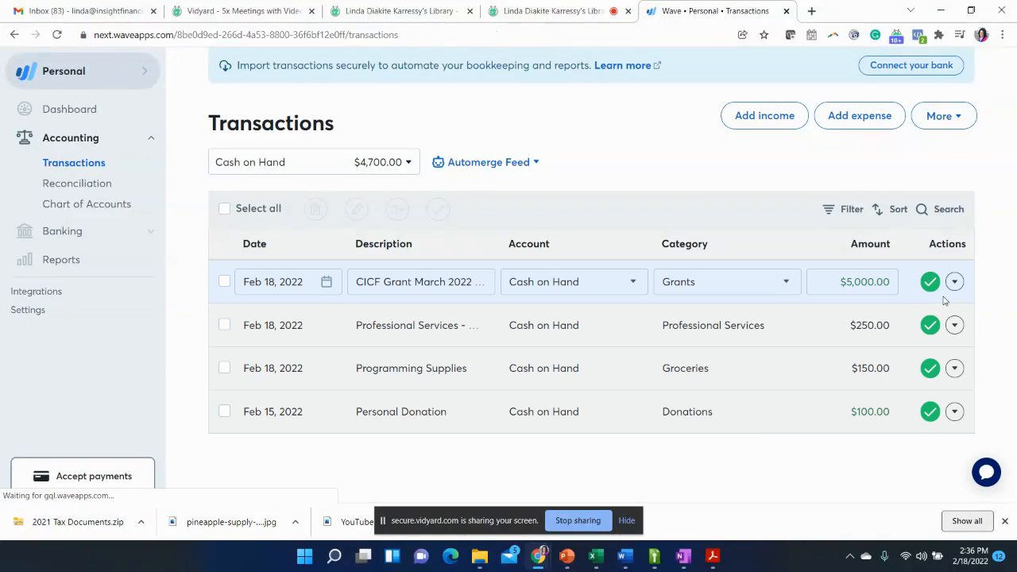
- Check the action options for the Programming Supplies transaction and the category and action options for the CICF grant transaction
{"action": "left_click", "coordinate": [955, 369]}
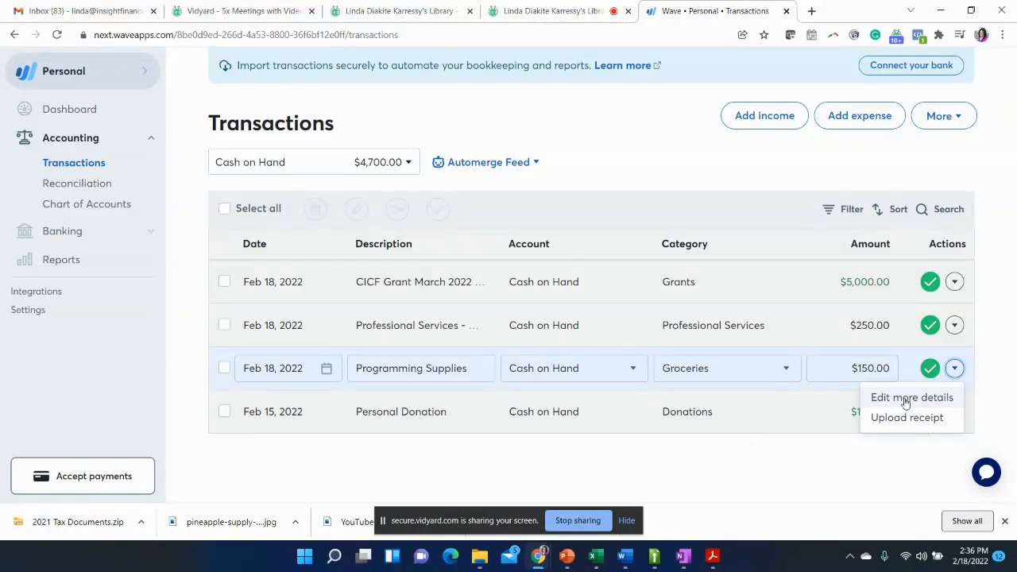
{"action": "left_click", "coordinate": [708, 460]}
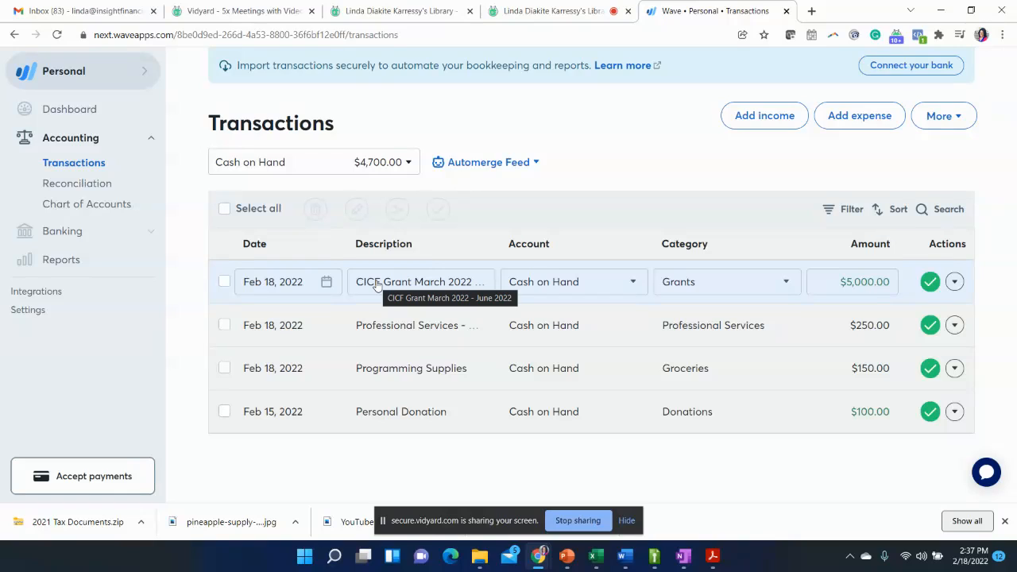
{"action": "left_click", "coordinate": [704, 289]}
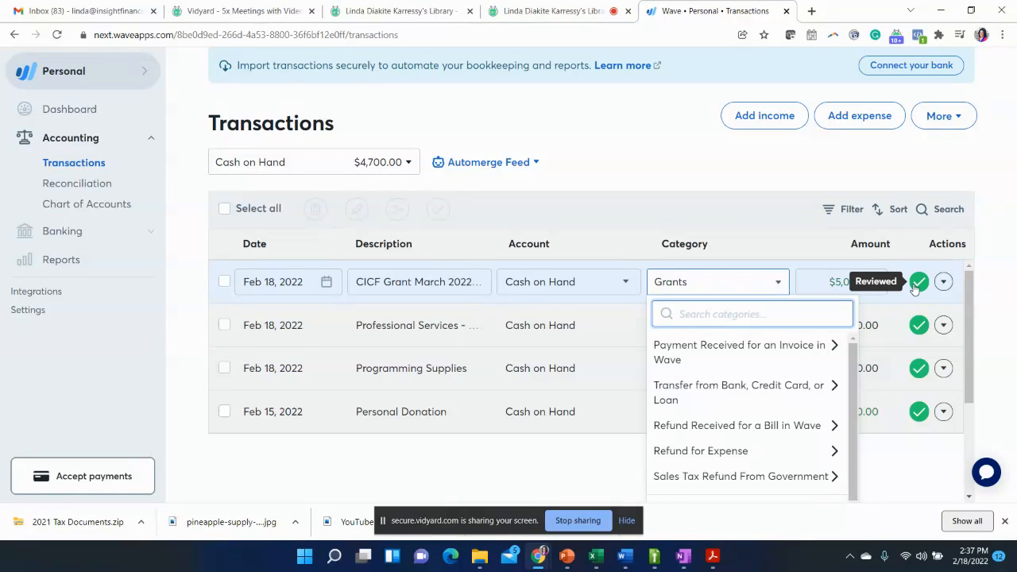
{"action": "left_click", "coordinate": [945, 286]}
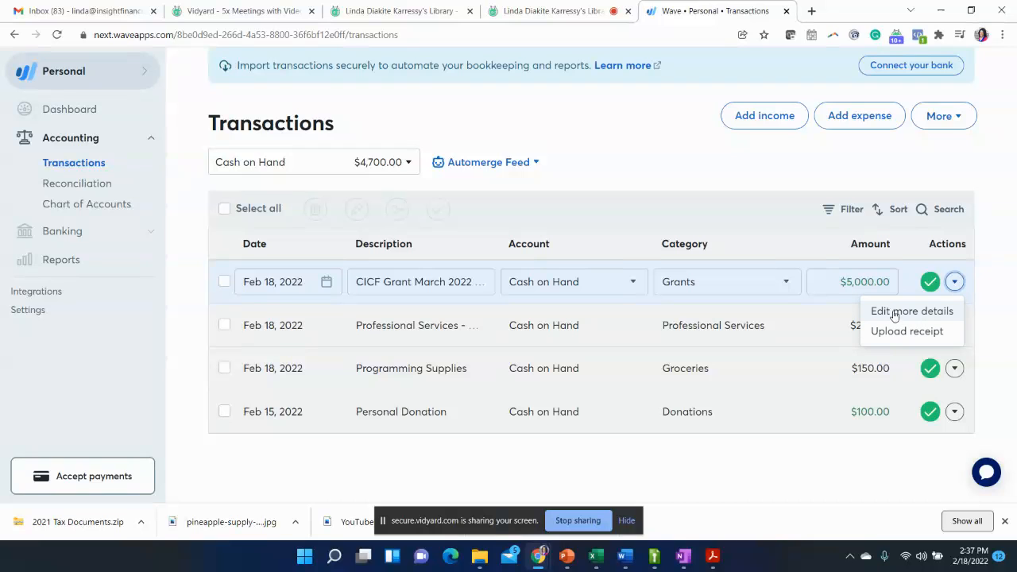
{"action": "left_click", "coordinate": [831, 462]}
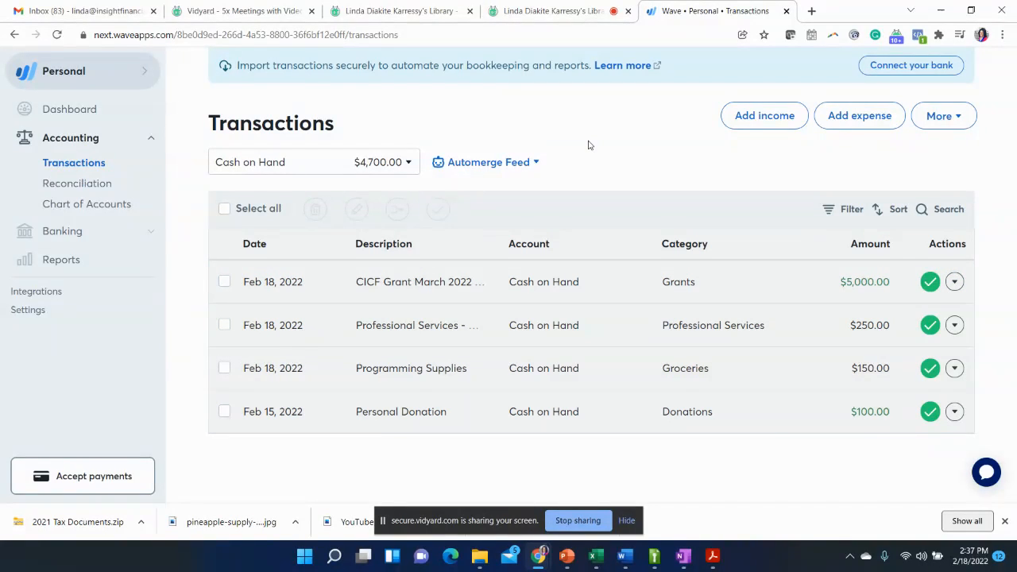
- View the account reconciliation page, and back in Transactions toggle the Personal Donation's reviewed status off and on
{"action": "left_click", "coordinate": [59, 187]}
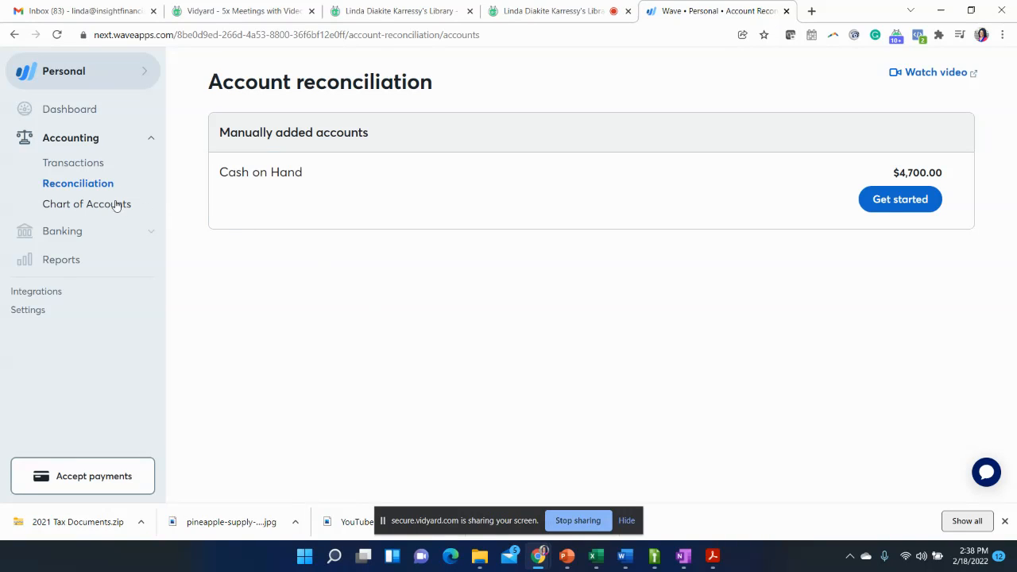
{"action": "left_click", "coordinate": [61, 167]}
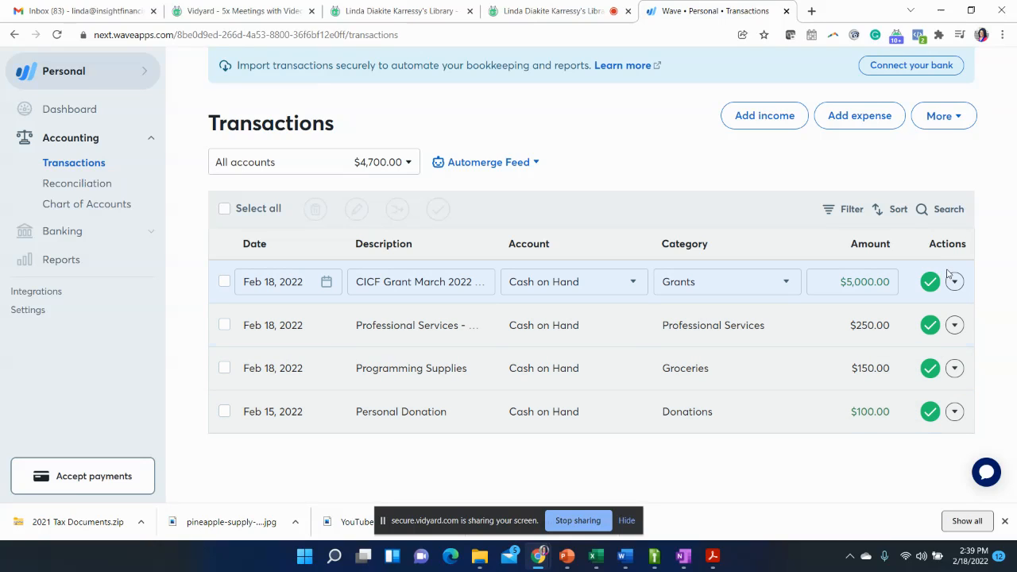
{"action": "left_click", "coordinate": [931, 412]}
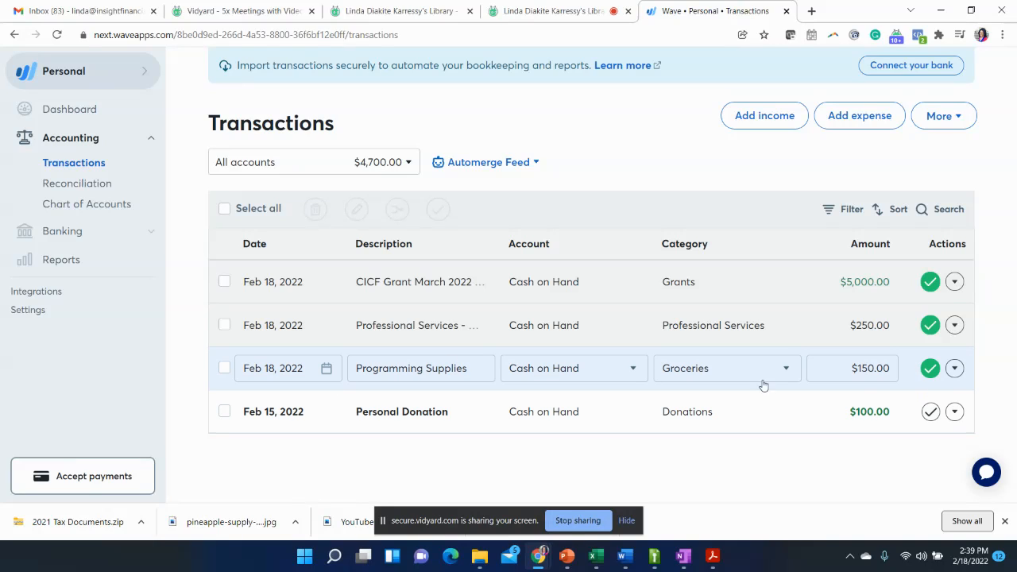
{"action": "left_click", "coordinate": [931, 412]}
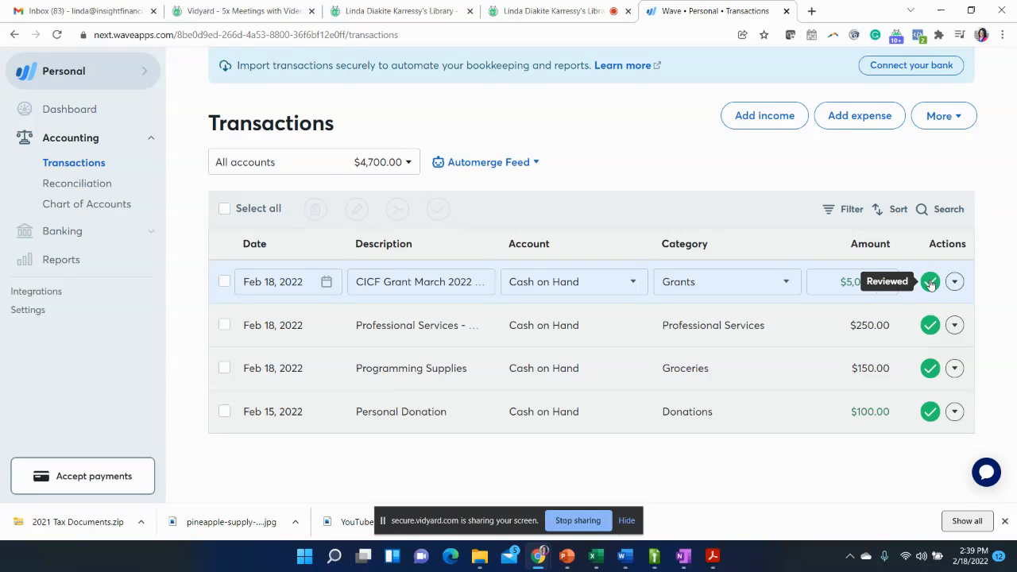
- View the reconciliation page and examine the asset, liability, income, expense and equity accounts in the Chart of Accounts
{"action": "left_click", "coordinate": [76, 194]}
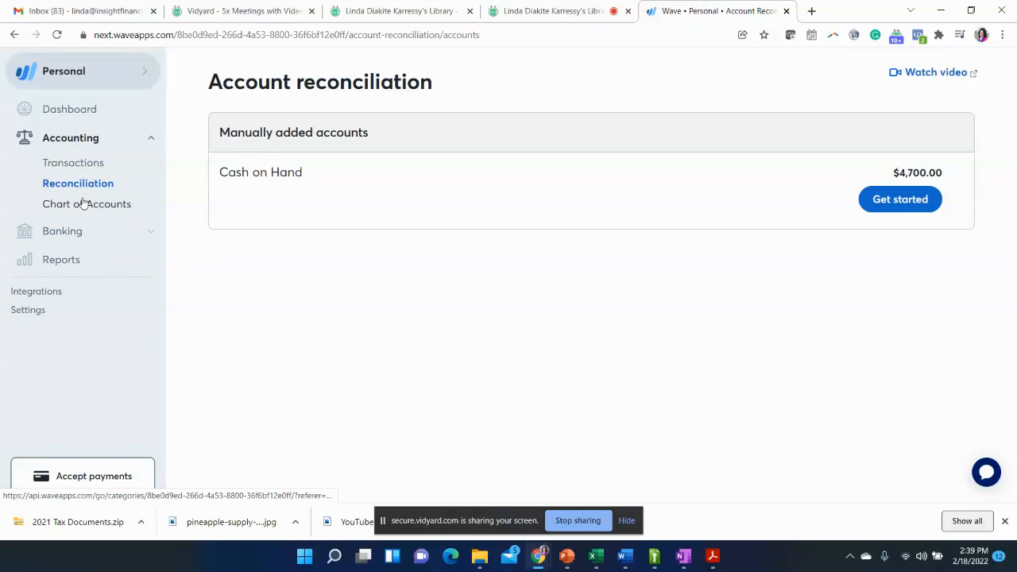
{"action": "left_click", "coordinate": [87, 205]}
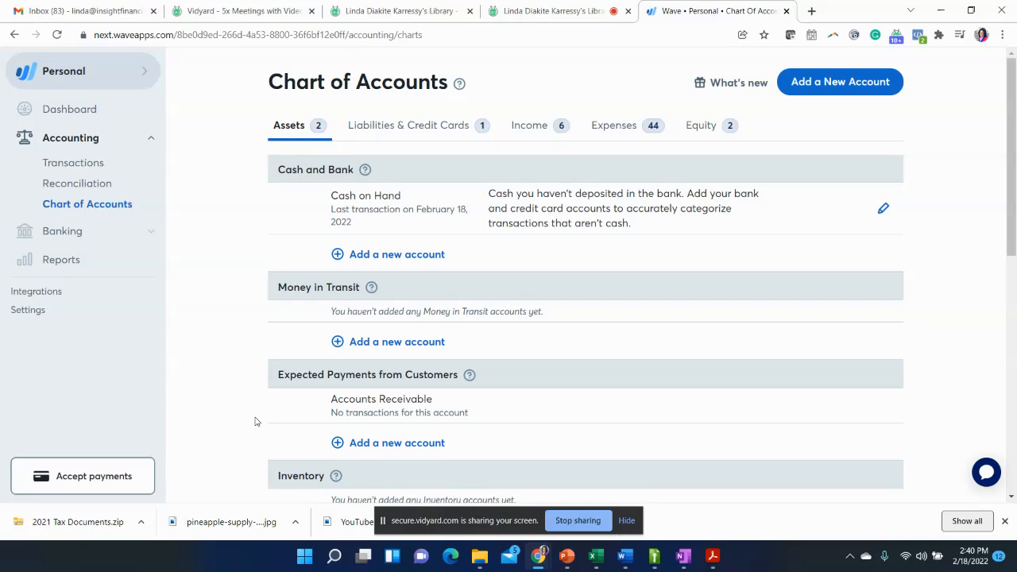
{"action": "left_click", "coordinate": [412, 126]}
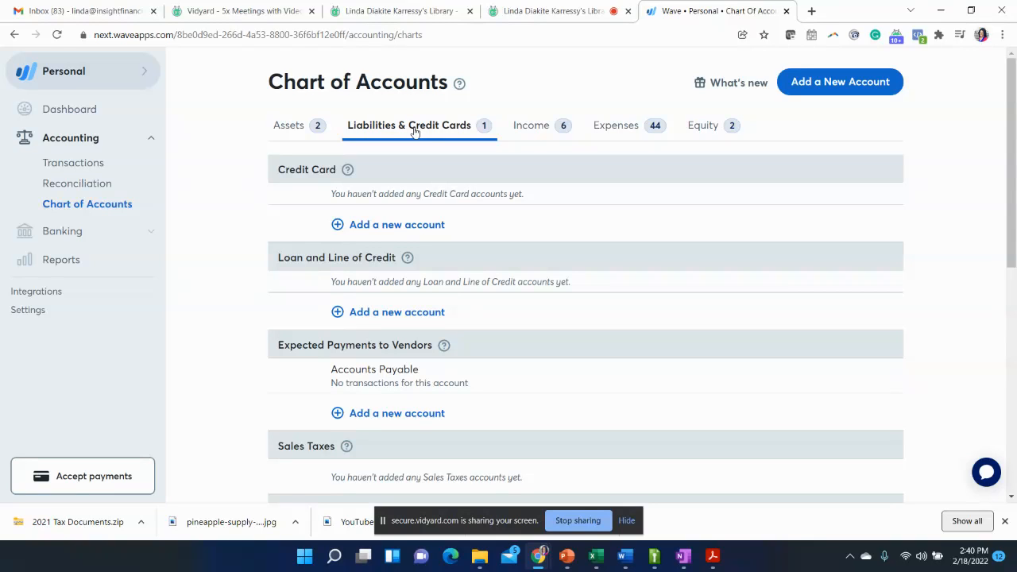
{"action": "left_click", "coordinate": [538, 129]}
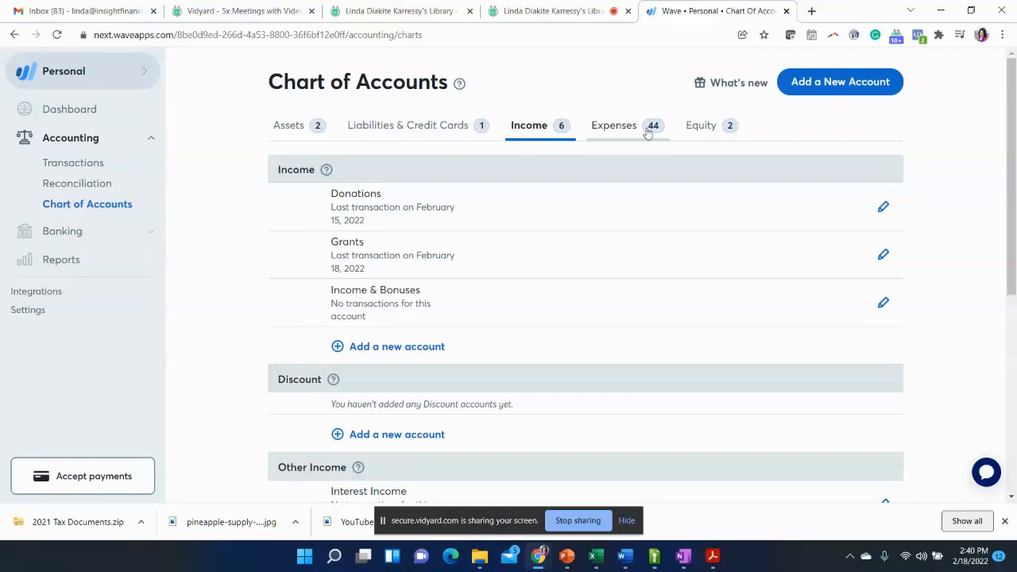
{"action": "left_click", "coordinate": [613, 135]}
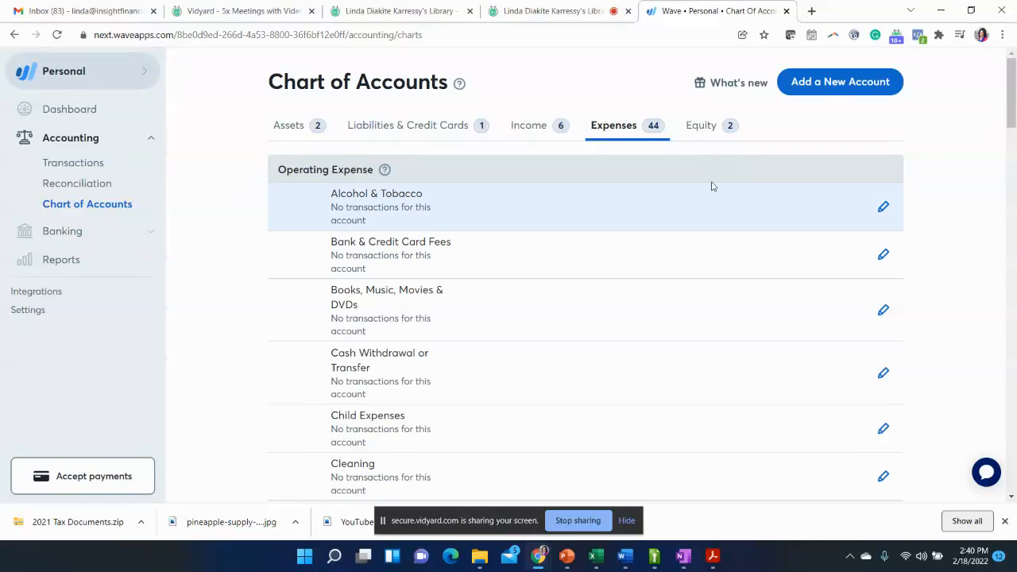
{"action": "left_click", "coordinate": [698, 134]}
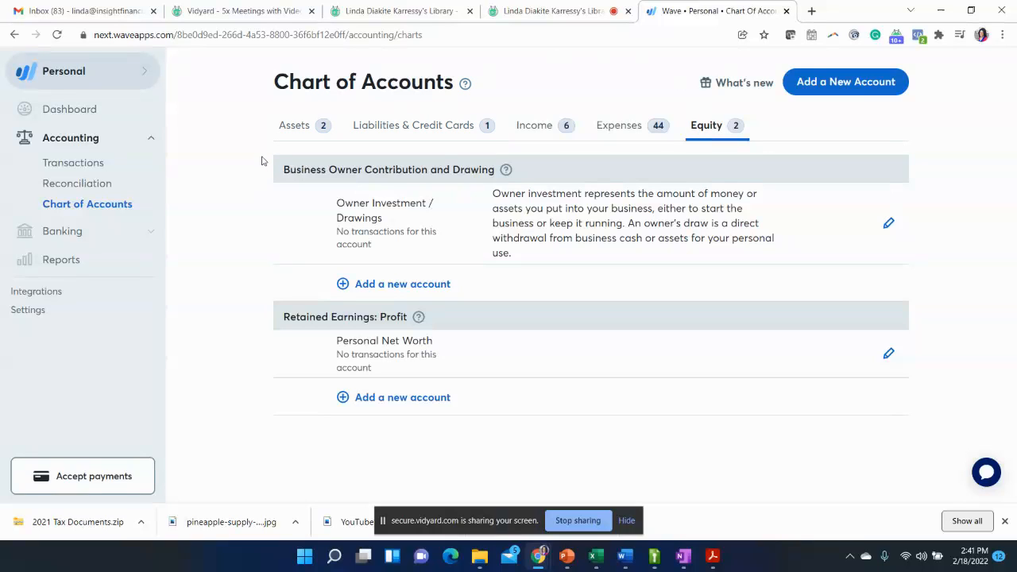
{"action": "left_click", "coordinate": [299, 131]}
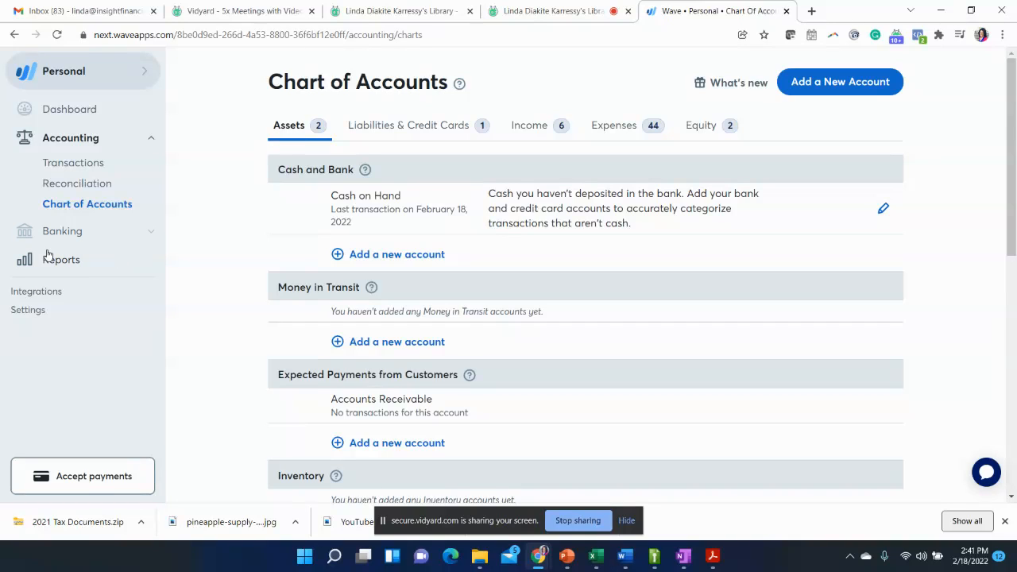
- Open the connected accounts page to view the available bank and credit card connections
{"action": "left_click", "coordinate": [152, 235]}
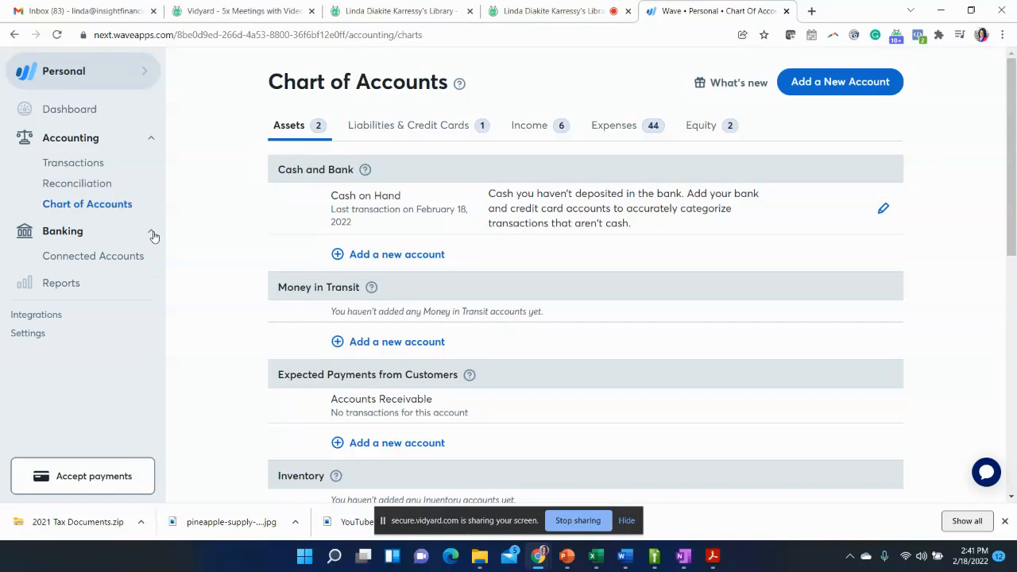
{"action": "left_click", "coordinate": [79, 256]}
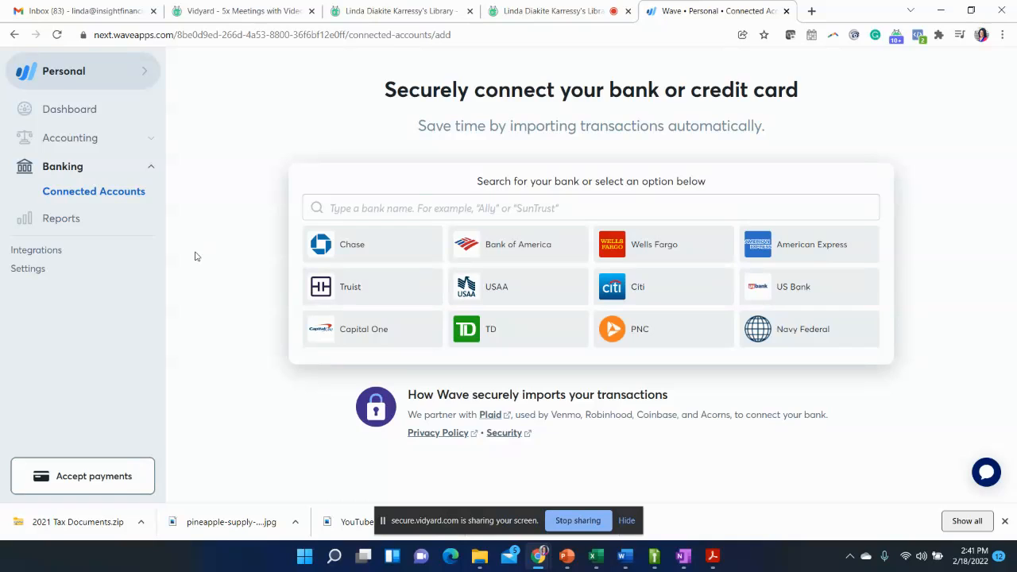
- Open the Profit & Loss report, check its report type choices and examine the account summary
{"action": "left_click", "coordinate": [54, 218]}
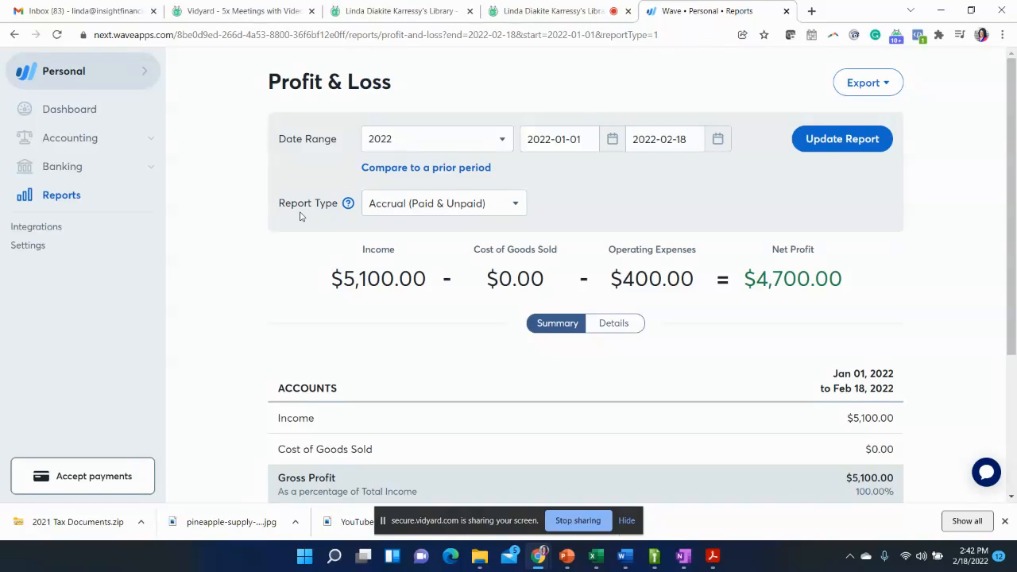
{"action": "left_click", "coordinate": [517, 207]}
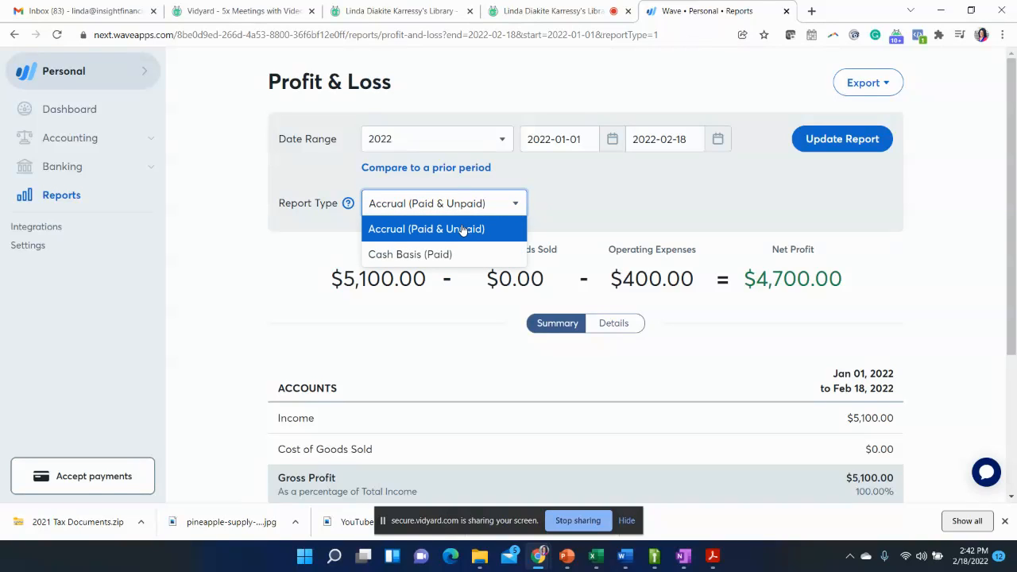
{"action": "left_click", "coordinate": [278, 257]}
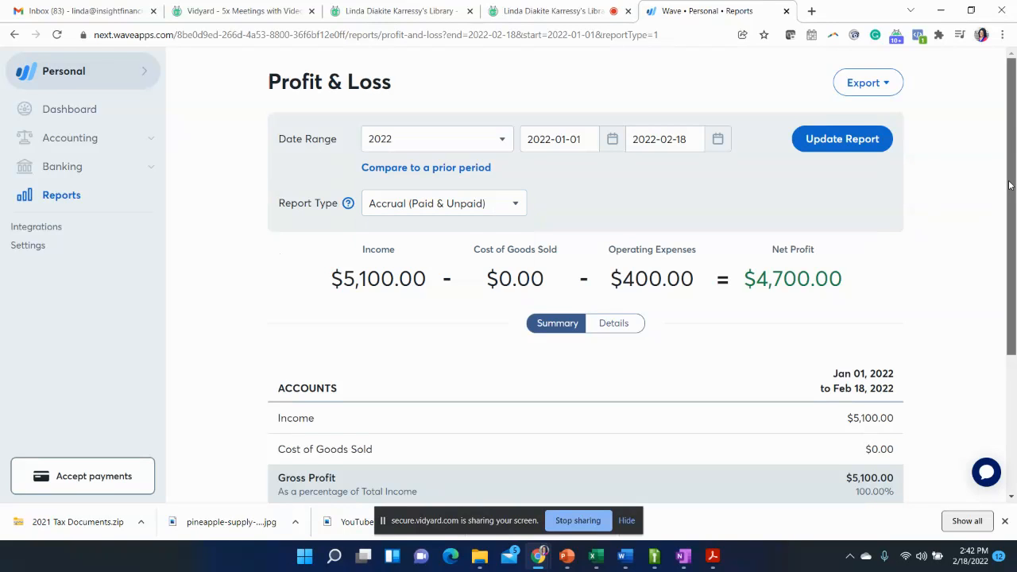
{"action": "scroll", "coordinate": [1014, 205], "scroll_direction": "down", "scroll_amount": 1}
{"action": "scroll", "coordinate": [1015, 205], "scroll_direction": "down", "scroll_amount": 2}
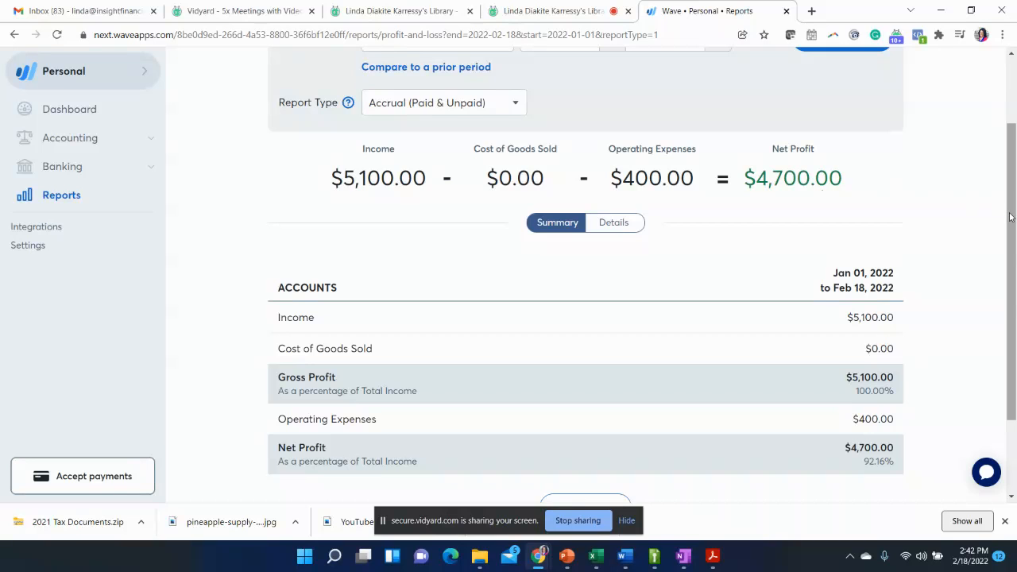
{"action": "left_click_drag", "start_coordinate": [1011, 217], "coordinate": [1011, 283]}
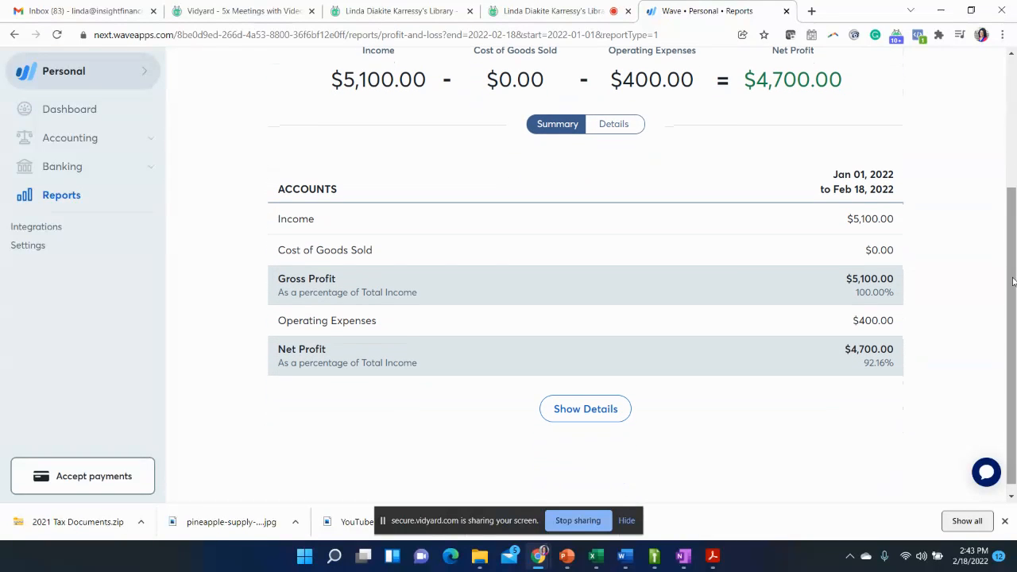
- Switch the Profit & Loss report to the detailed view and examine the income and operating expense accounts
{"action": "left_click", "coordinate": [619, 129]}
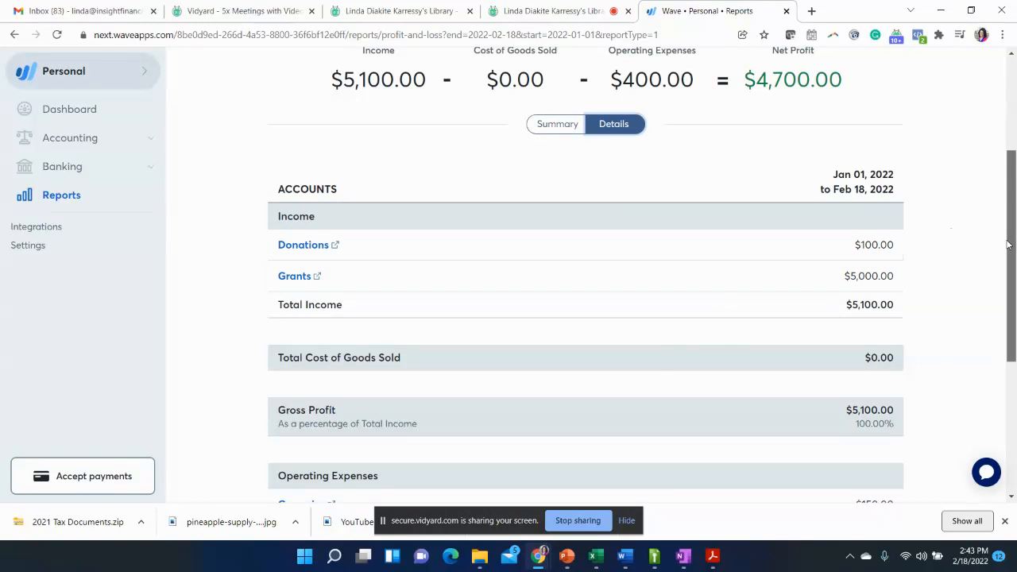
{"action": "scroll", "coordinate": [1008, 245], "scroll_direction": "down", "scroll_amount": 3}
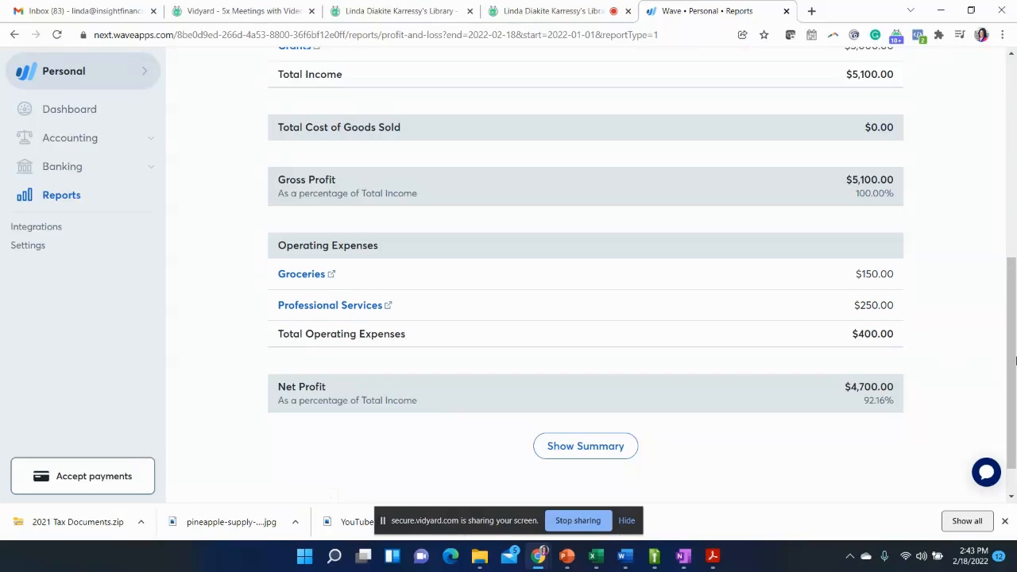
{"action": "left_click_drag", "start_coordinate": [1012, 365], "coordinate": [1013, 159]}
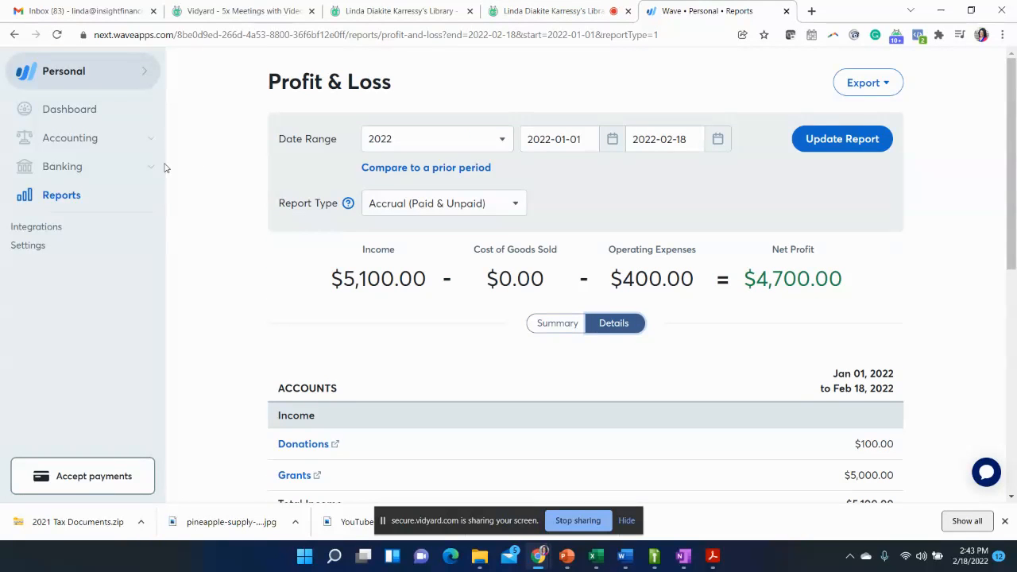
- Export the Profit & Loss report as CSV and open the downloaded file in Excel
{"action": "left_click", "coordinate": [890, 85]}
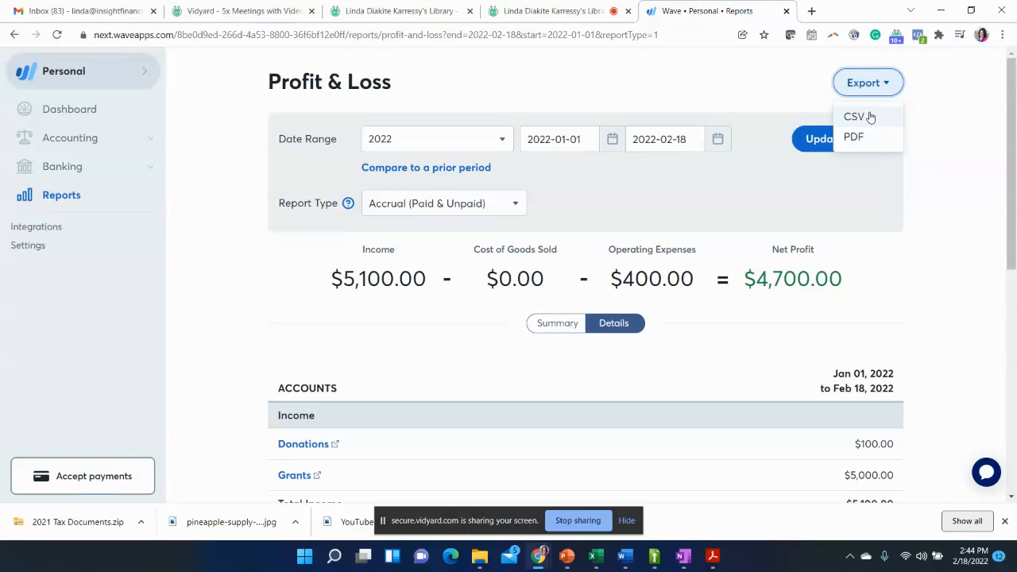
{"action": "left_click", "coordinate": [870, 117]}
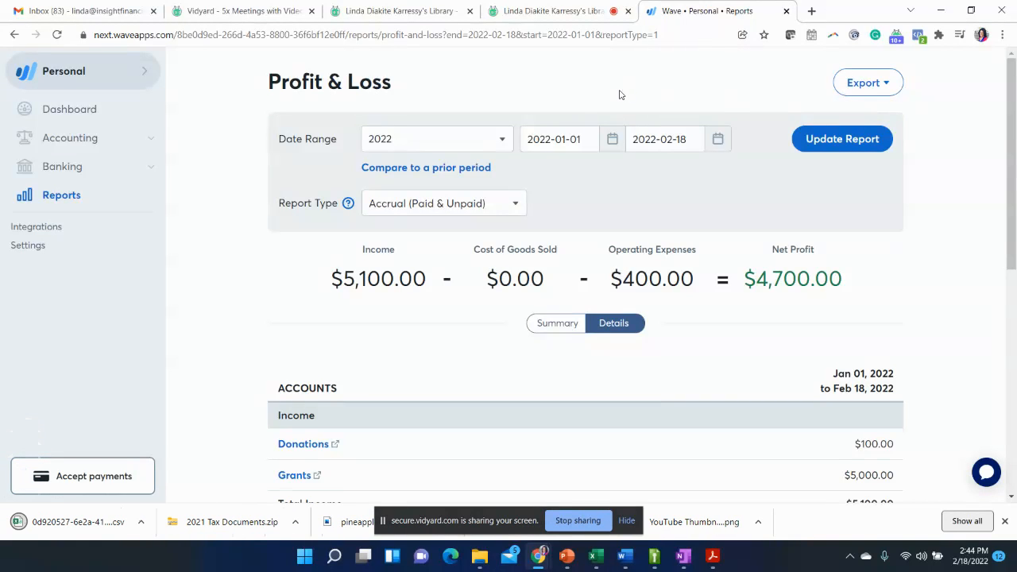
{"action": "left_click", "coordinate": [105, 528]}
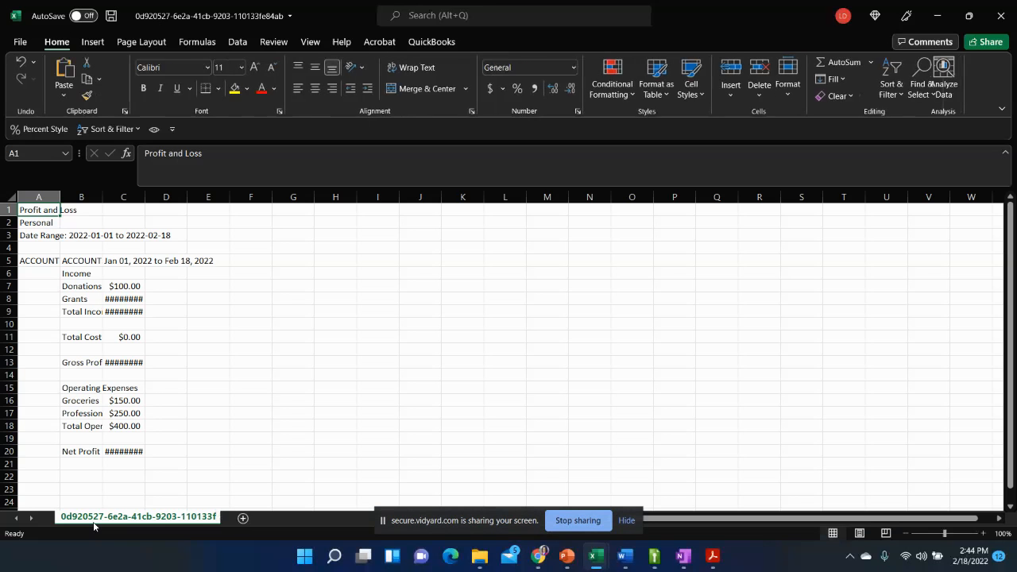
- Auto-fit the widths of columns A, B and C so all account names and amounts fit
{"action": "double_click", "coordinate": [145, 197]}
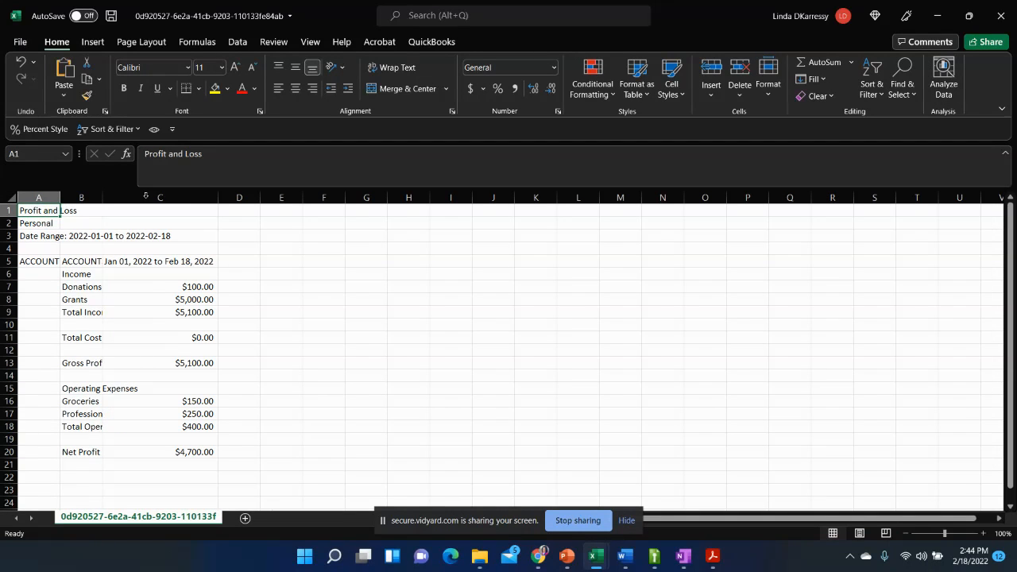
{"action": "double_click", "coordinate": [102, 197]}
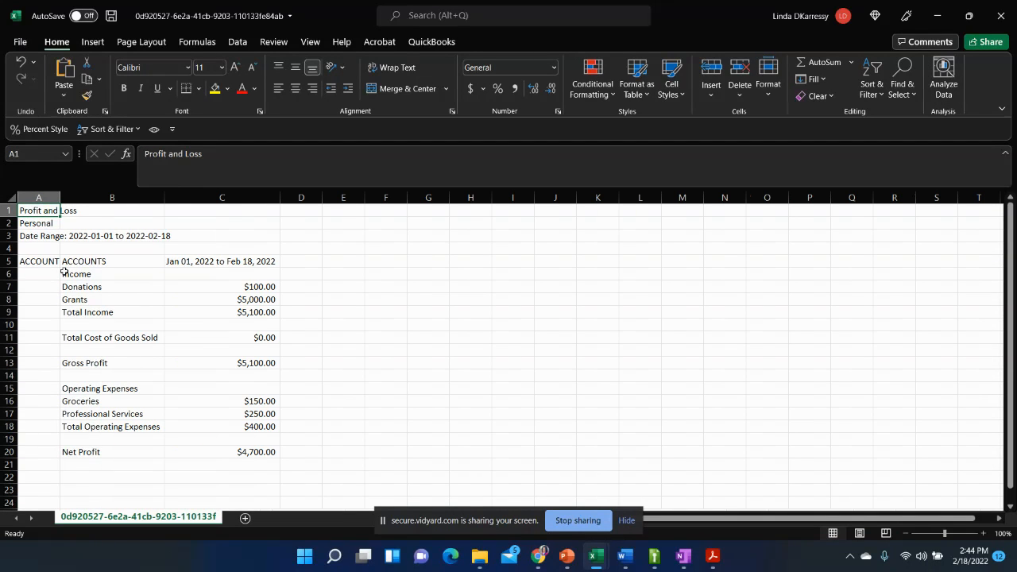
{"action": "left_click", "coordinate": [38, 248]}
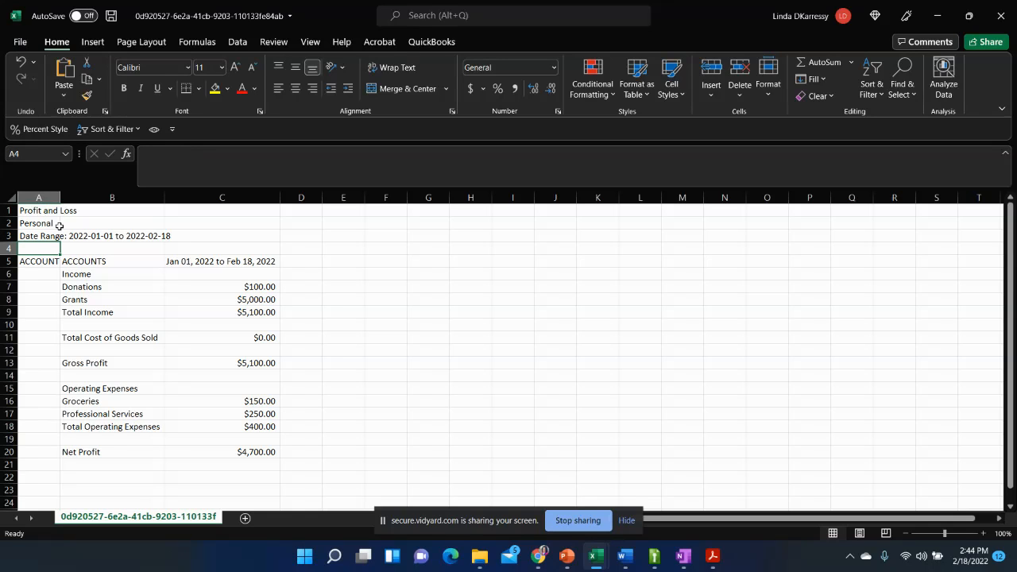
{"action": "double_click", "coordinate": [60, 195]}
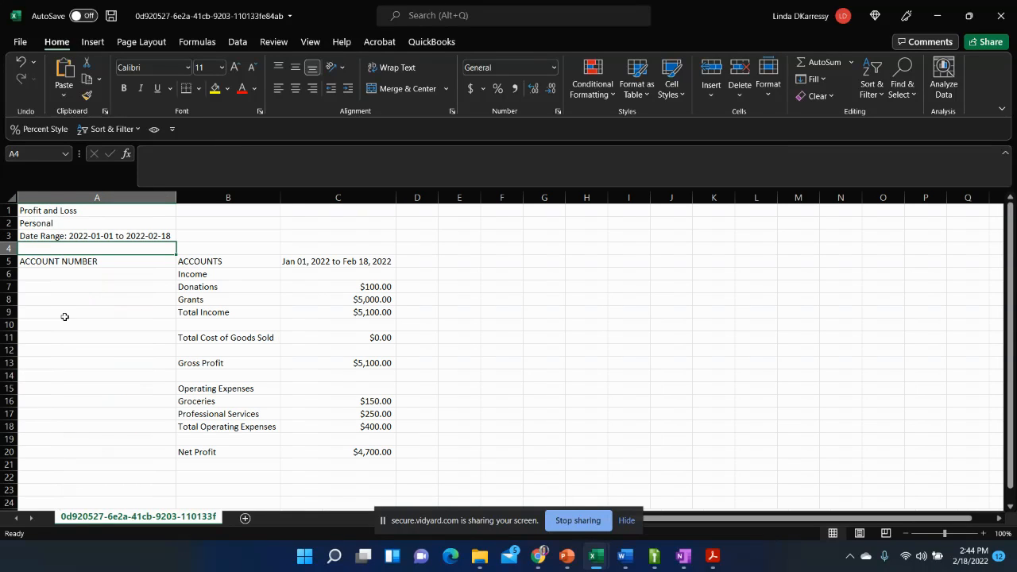
{"action": "left_click", "coordinate": [87, 308]}
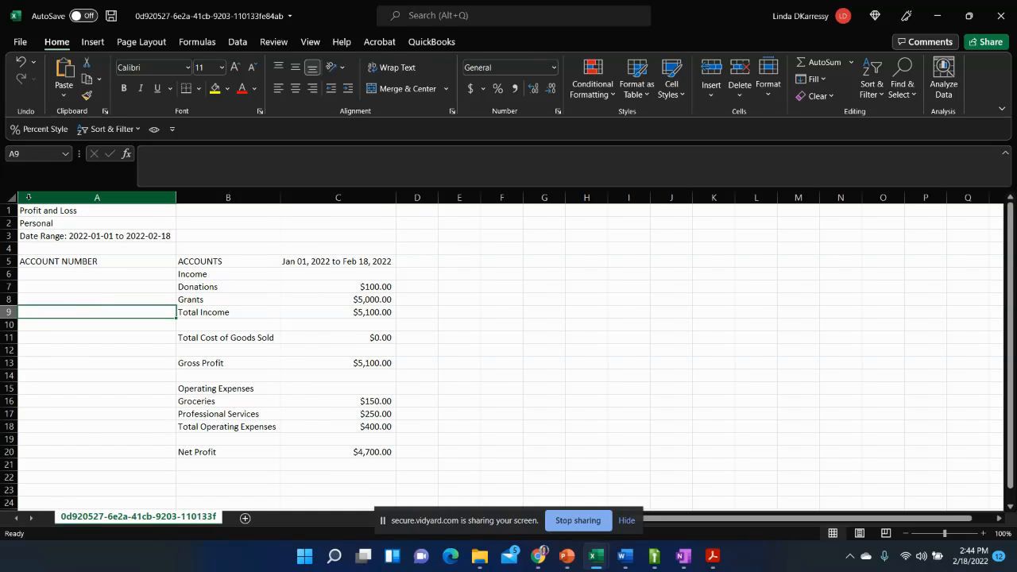
- Replace the organization name in A2 with W.A.Y.S Project and bold the three report heading lines in A1 to A3
{"action": "left_click", "coordinate": [67, 209]}
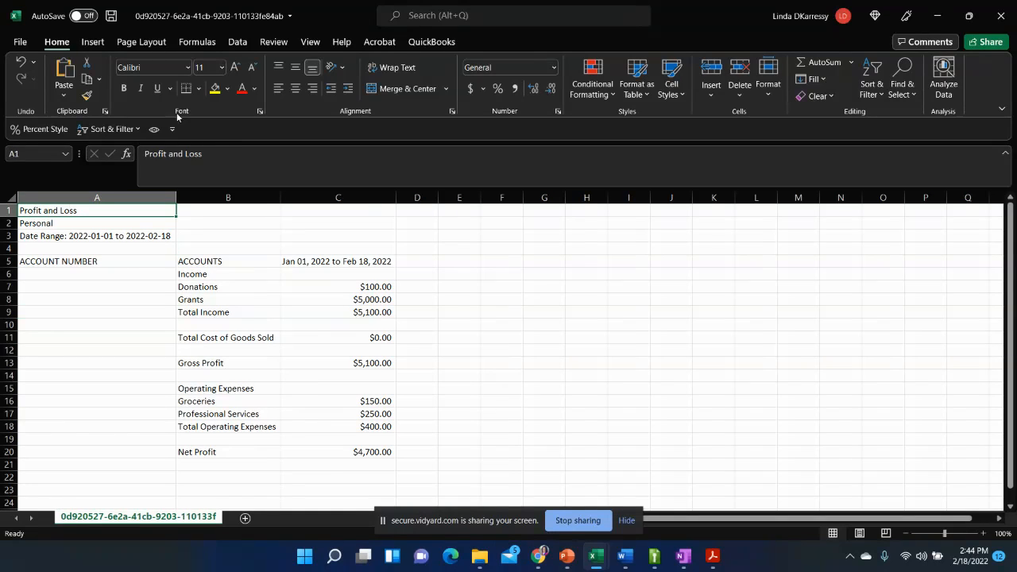
{"action": "left_click", "coordinate": [123, 88]}
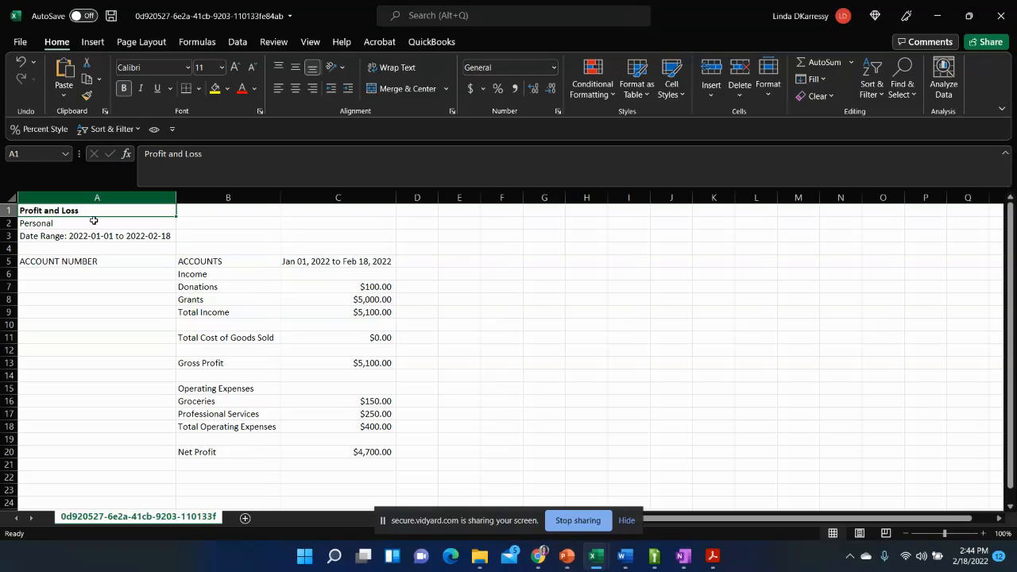
{"action": "left_click", "coordinate": [61, 224]}
{"action": "type", "text": "W"}
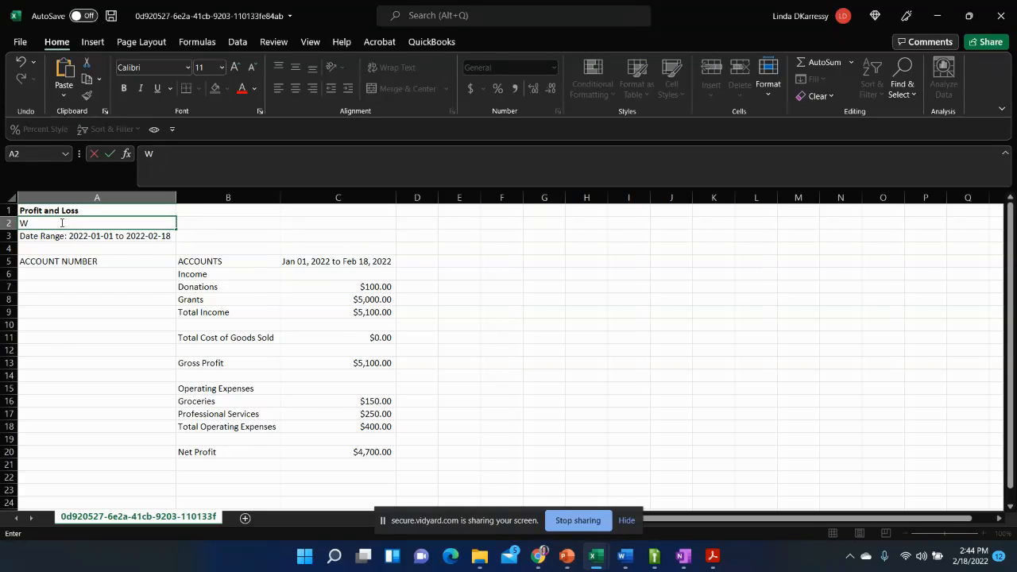
{"action": "type", "text": ">A.Y.S Project"}
{"action": "key", "text": "Return"}
{"action": "left_click", "coordinate": [61, 223]}
{"action": "key", "text": "ctrl+b"}
{"action": "left_click", "coordinate": [70, 237]}
{"action": "key", "text": "ctrl+b"}
- Clear the ACCOUNT NUMBER heading from A5, and bold and center the column headings in row 5
{"action": "left_click", "coordinate": [10, 261]}
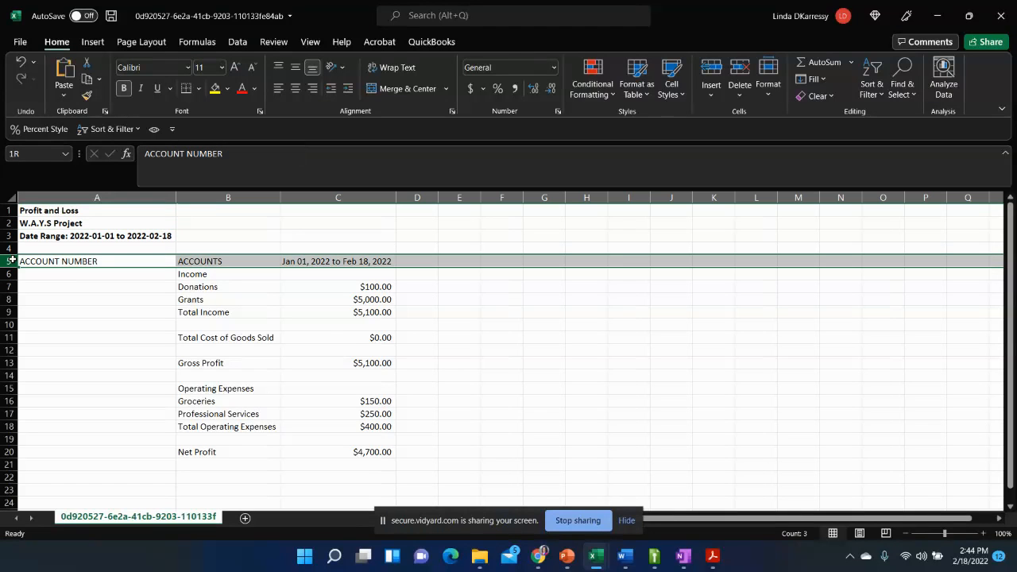
{"action": "left_click", "coordinate": [92, 259]}
{"action": "key", "text": "BackSpace"}
{"action": "key", "text": "Return"}
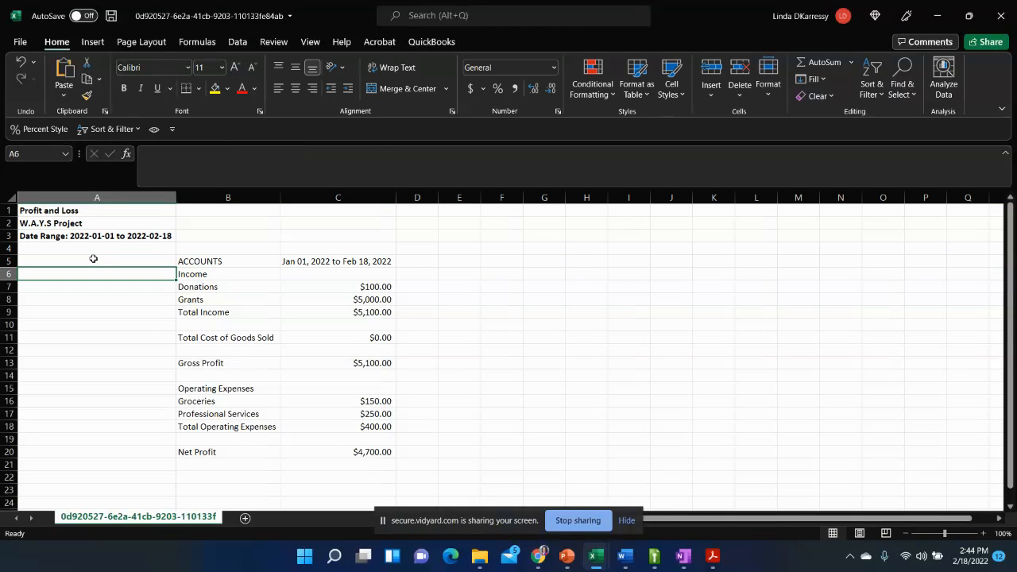
{"action": "left_click", "coordinate": [10, 261]}
{"action": "key", "text": "ctrl+b"}
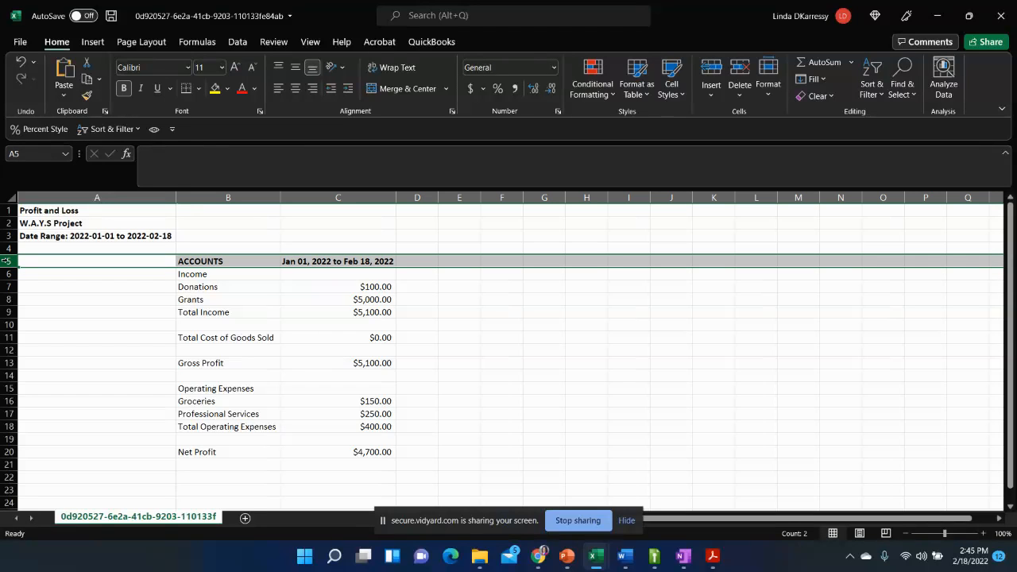
{"action": "left_click", "coordinate": [295, 88]}
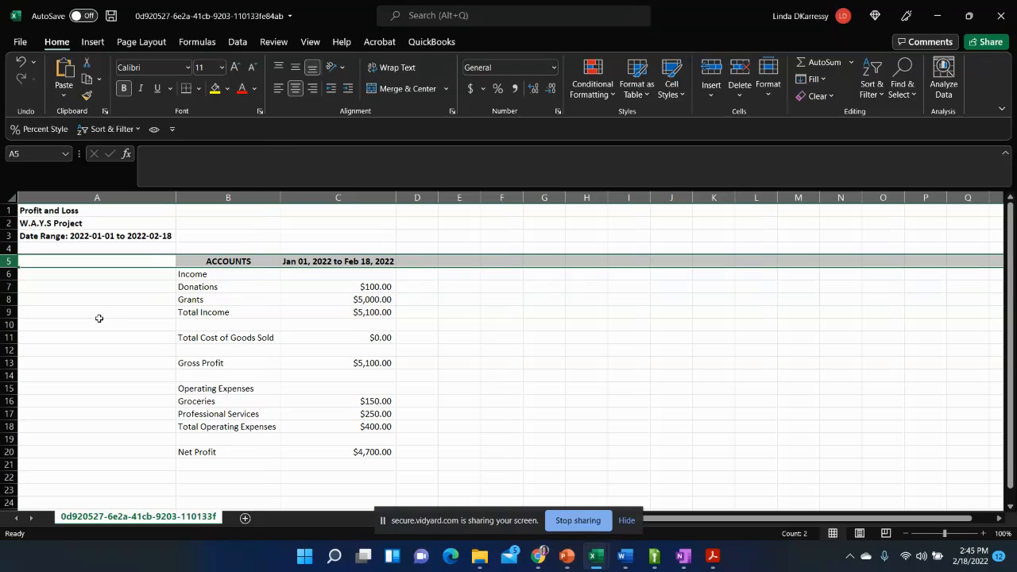
- Bold the Total Income, Gross Profit, Total Operating Expenses and Net Profit rows
{"action": "left_click", "coordinate": [8, 313]}
{"action": "key", "text": "ctrl+b"}
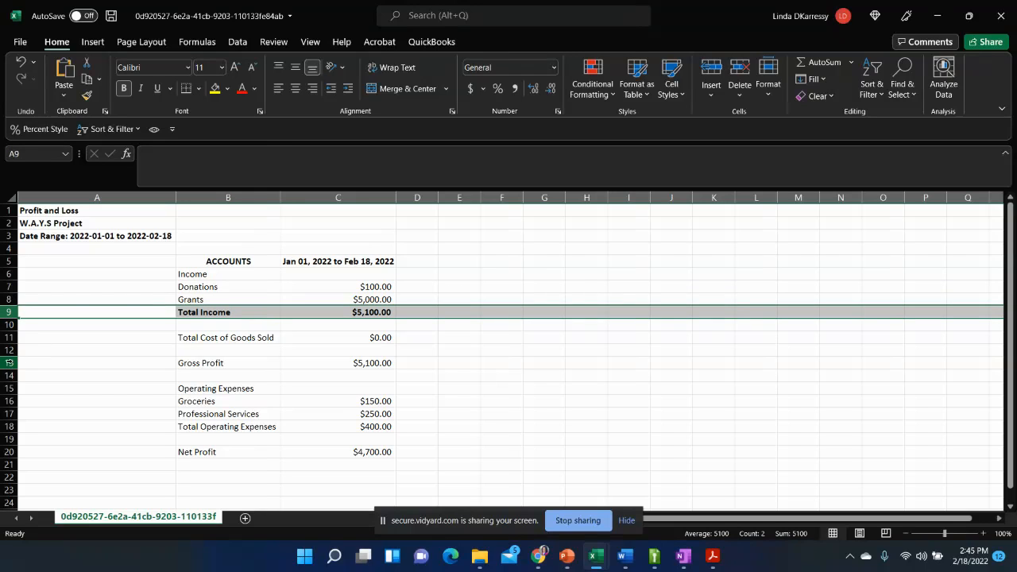
{"action": "left_click", "coordinate": [11, 363]}
{"action": "key", "text": "ctrl+b"}
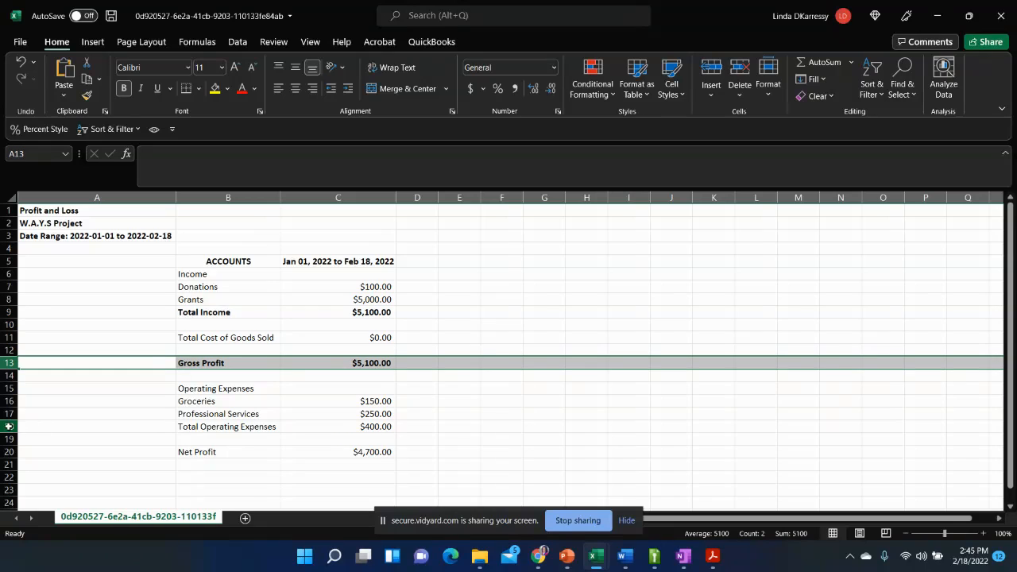
{"action": "left_click", "coordinate": [8, 426]}
{"action": "key", "text": "ctrl+b"}
{"action": "left_click", "coordinate": [8, 453]}
{"action": "key", "text": "ctrl+b"}
{"action": "left_click", "coordinate": [52, 373]}
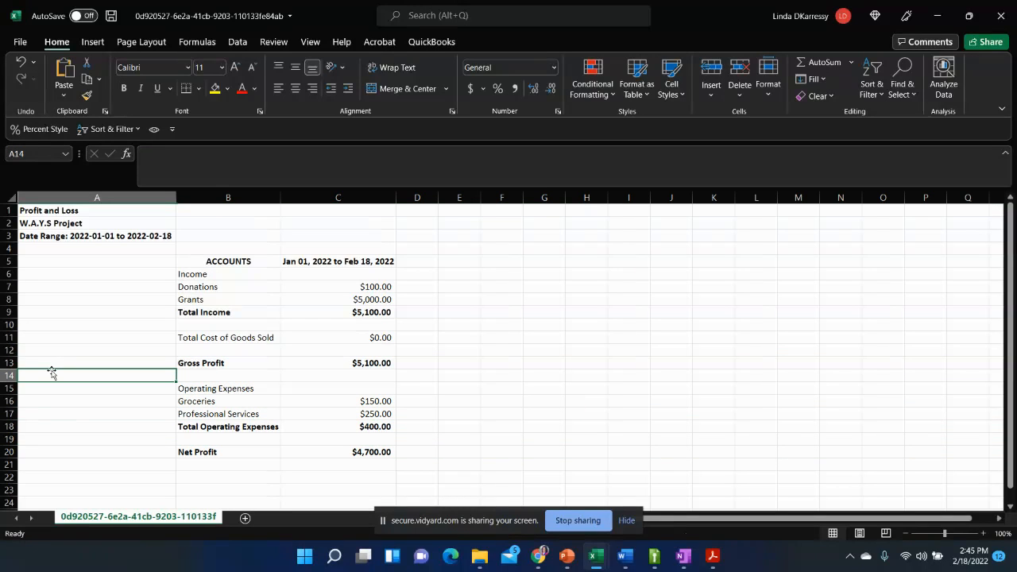
{"action": "left_click", "coordinate": [86, 272]}
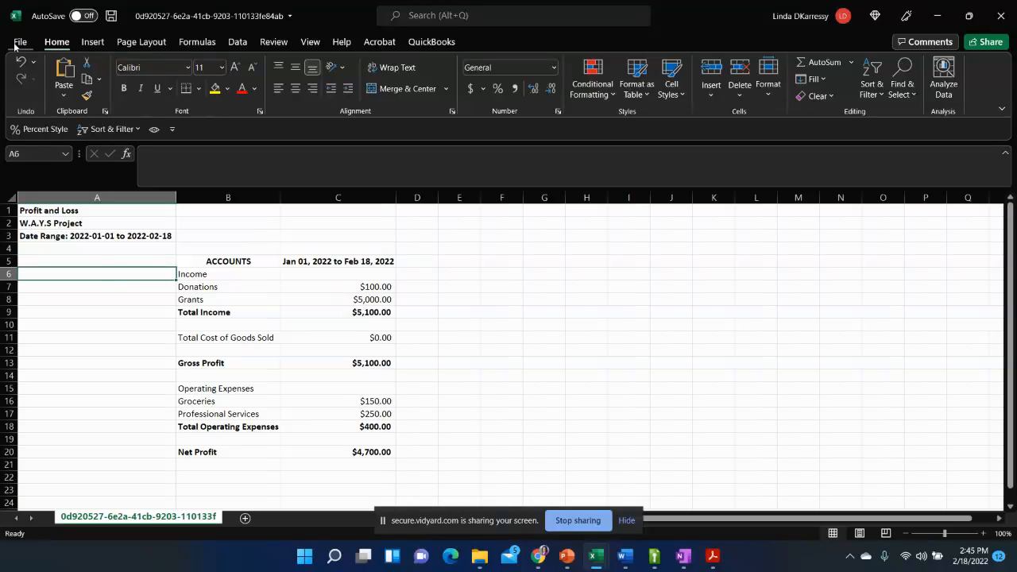
{"action": "left_click", "coordinate": [79, 236]}
{"action": "left_click", "coordinate": [234, 263]}
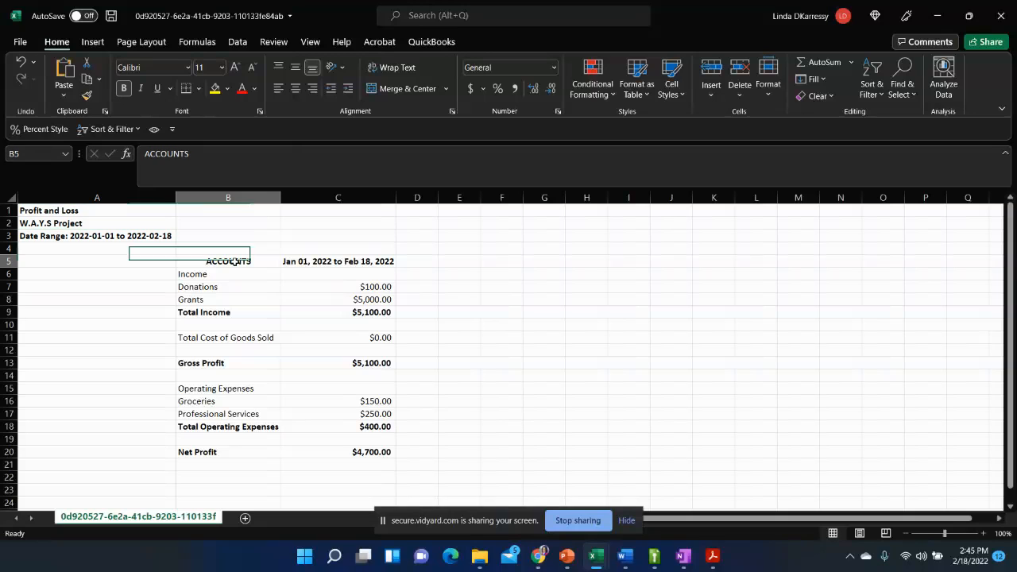
{"action": "left_click", "coordinate": [304, 258]}
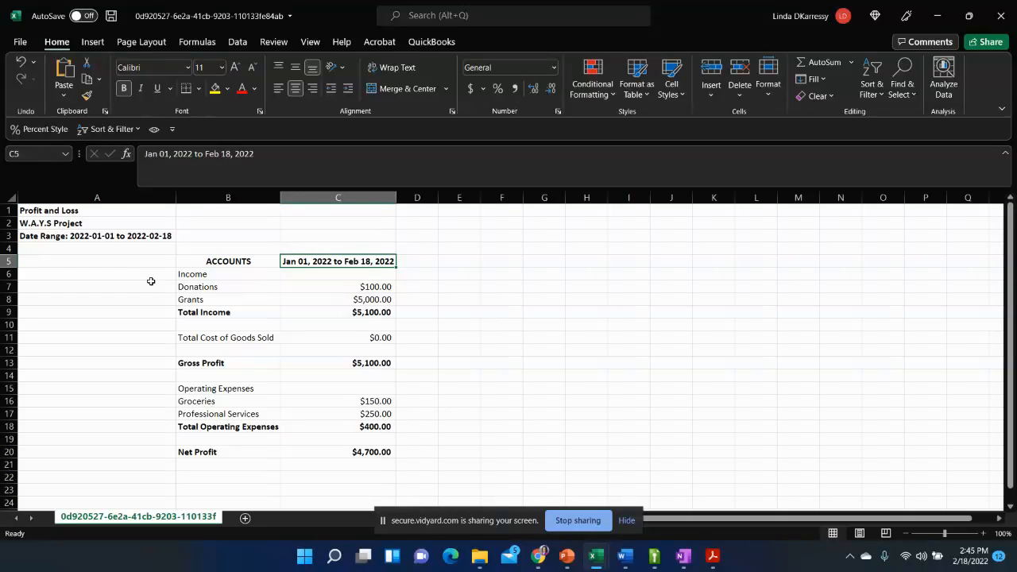
{"action": "left_click", "coordinate": [116, 302]}
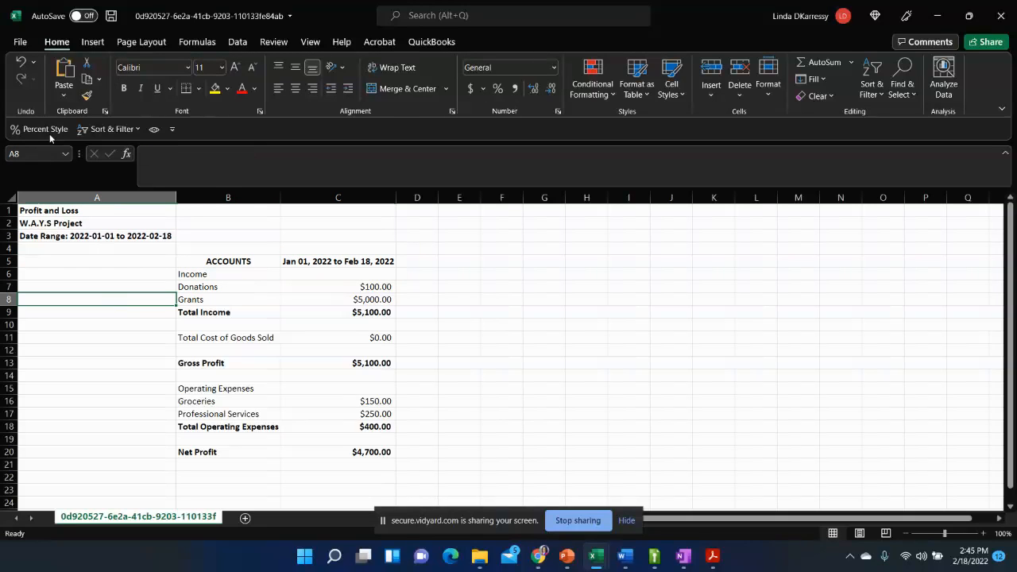
- Save the report in Downloads as an Excel Workbook (*.xlsx) named W.A.Y.S Profit Loss Jan Feb 2022
{"action": "left_click", "coordinate": [19, 42]}
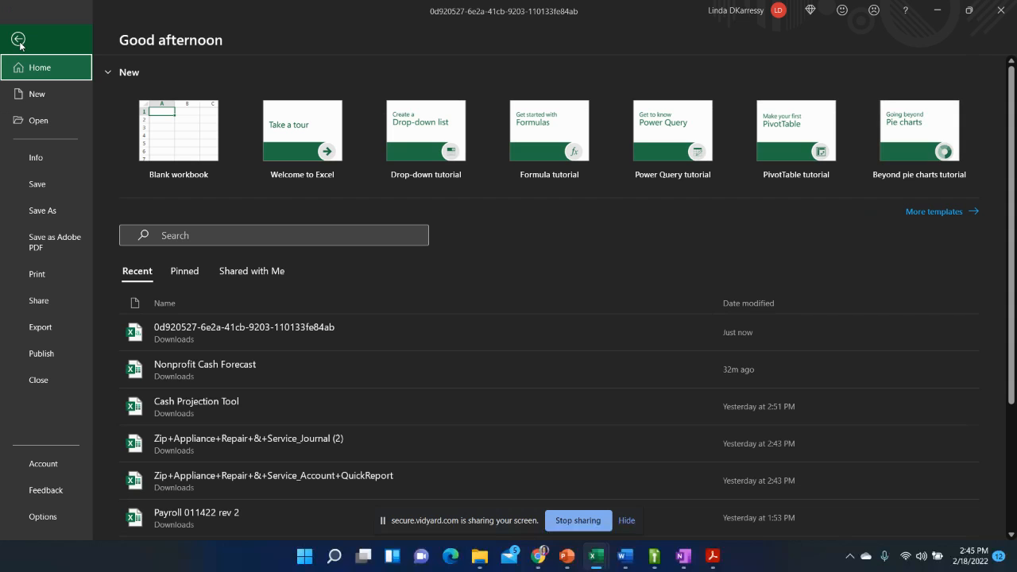
{"action": "left_click", "coordinate": [44, 211]}
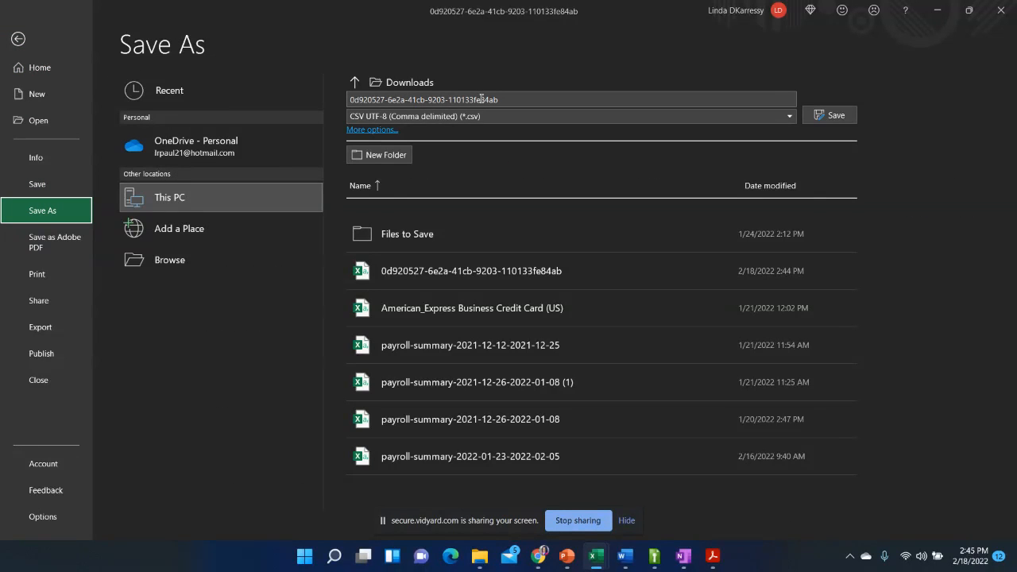
{"action": "left_click", "coordinate": [391, 116]}
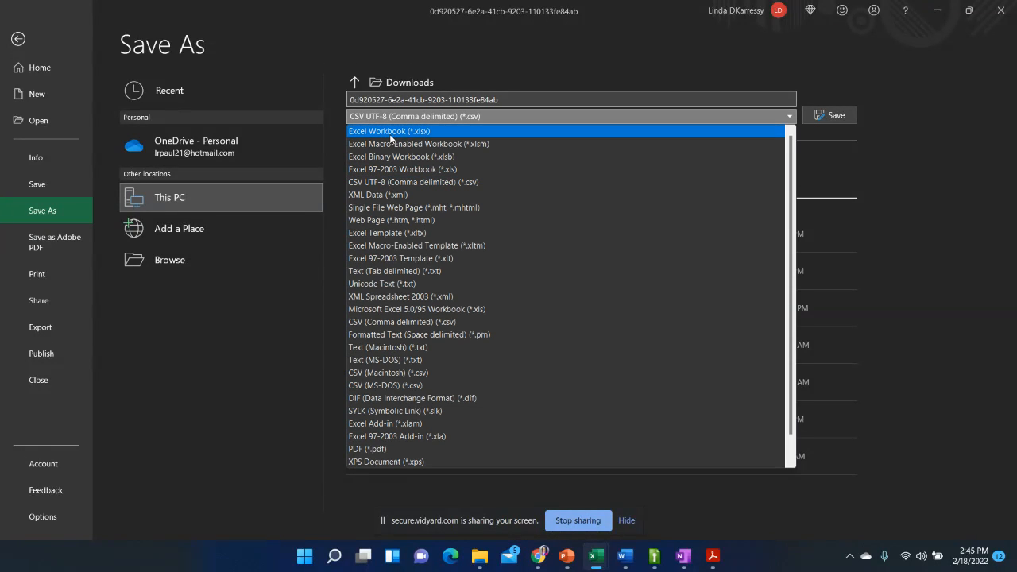
{"action": "left_click", "coordinate": [391, 132]}
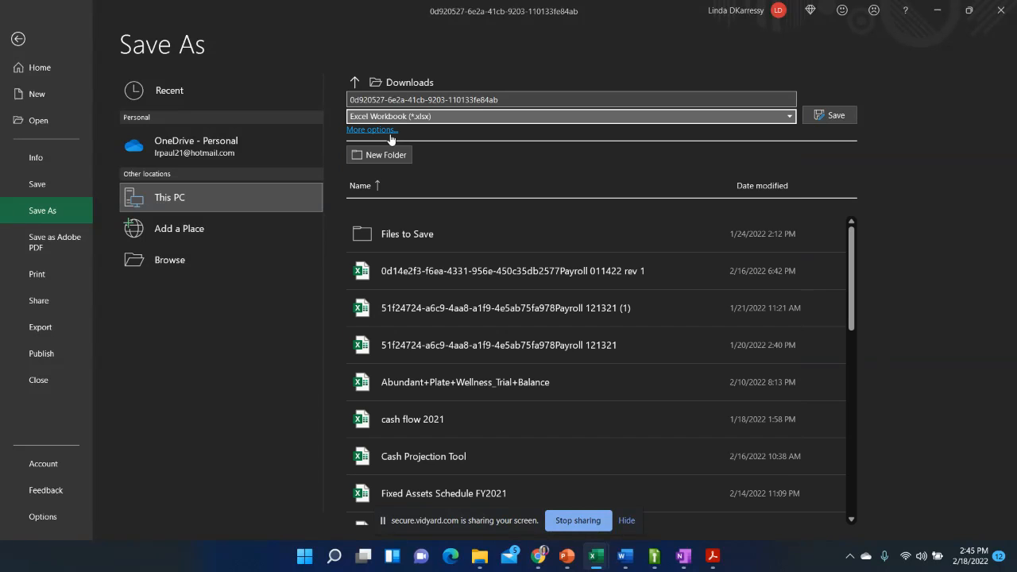
{"action": "left_click", "coordinate": [508, 100]}
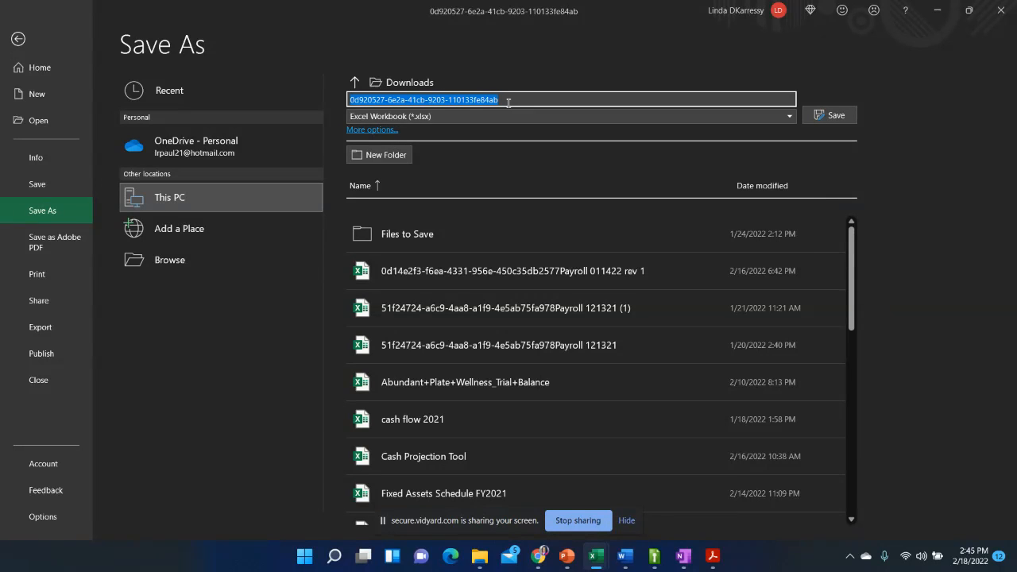
{"action": "type", "text": "W.A.Y.S Profit Loss Jan"}
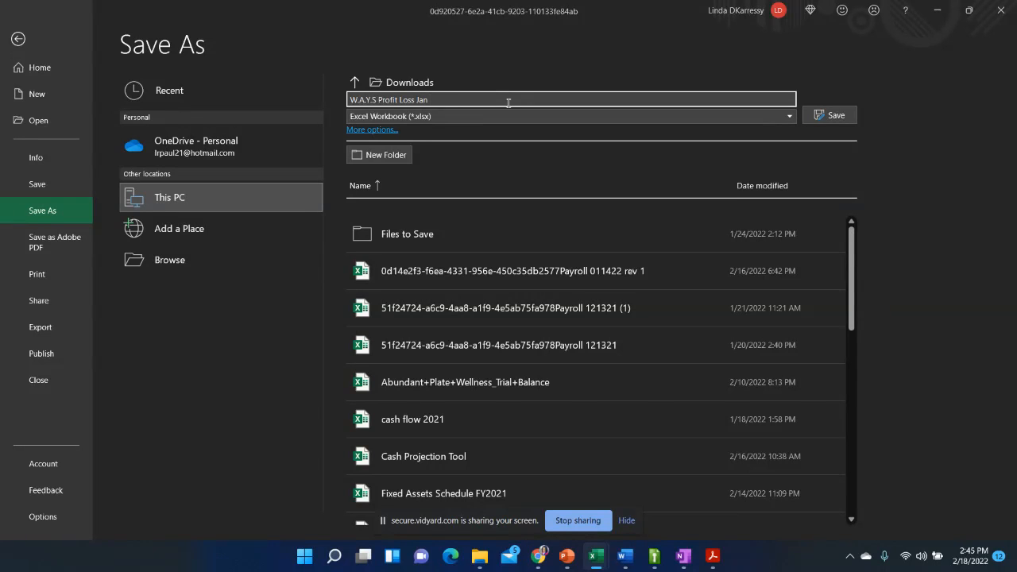
{"action": "type", "text": "202"}
{"action": "key", "text": "Return"}
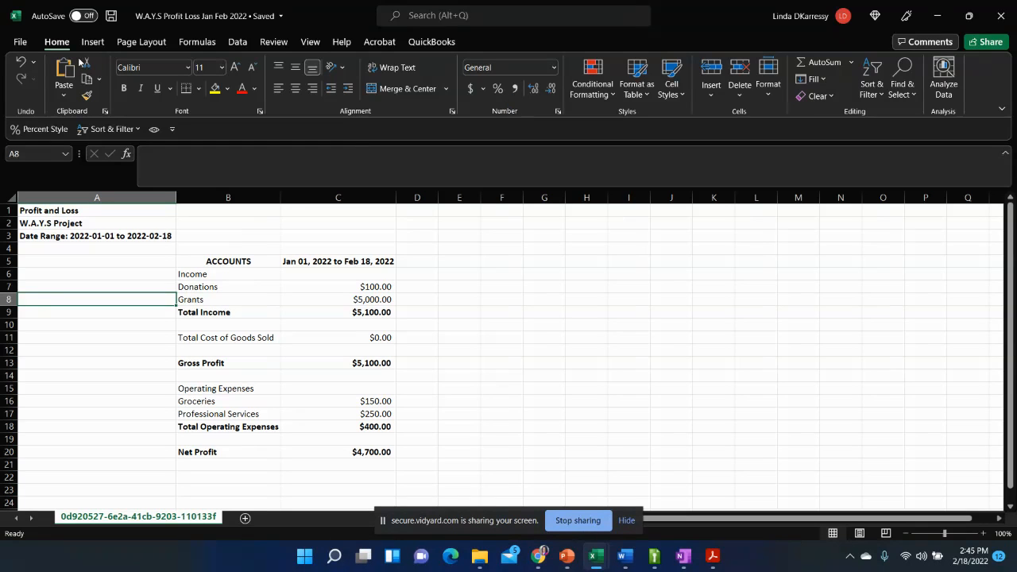
- Reopen the Save As options to review the file type choices, keeping Excel Workbook (*.xlsx) selected
{"action": "left_click", "coordinate": [20, 42]}
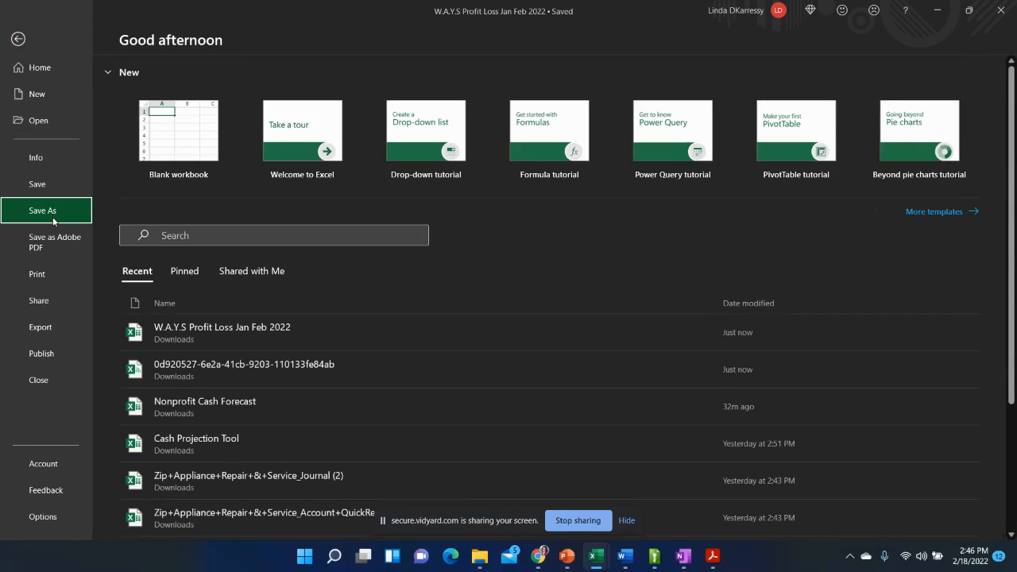
{"action": "left_click", "coordinate": [53, 220]}
{"action": "left_click", "coordinate": [424, 117]}
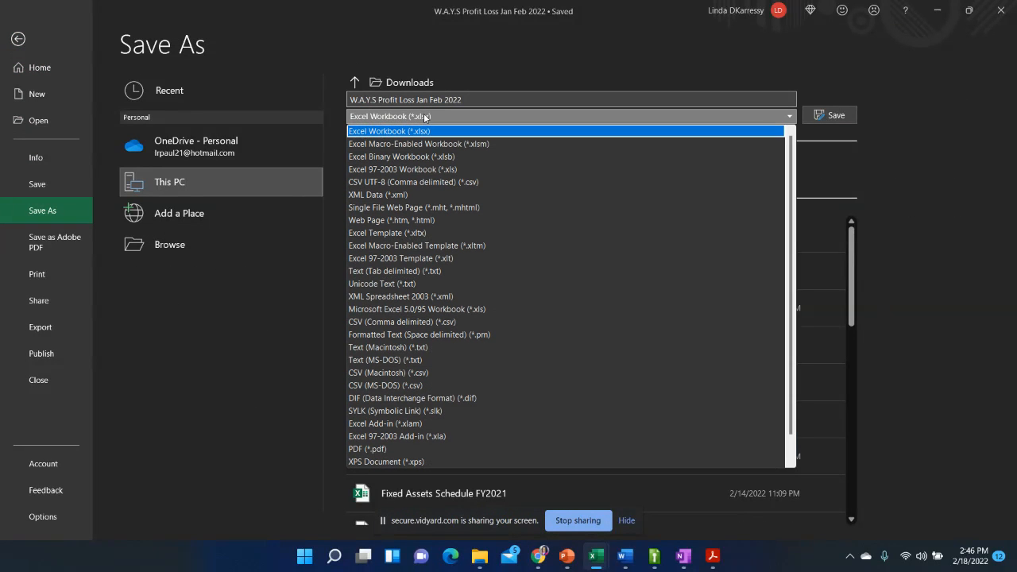
{"action": "left_click", "coordinate": [415, 131]}
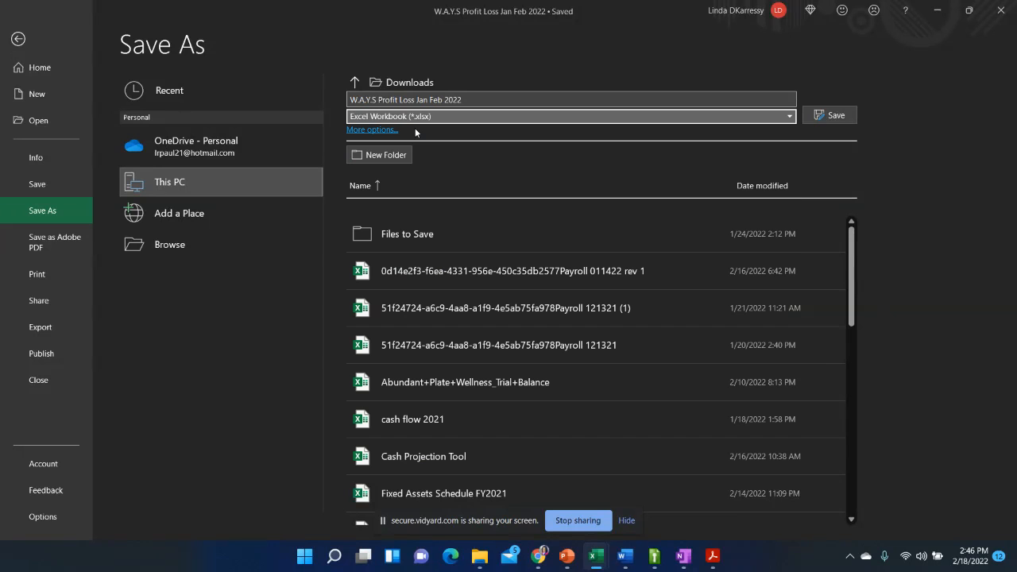
- Save the workbook in Downloads as W.A.Y.S Profit Loss Jan Feb 2022, replacing the existing file
{"action": "left_click", "coordinate": [841, 118]}
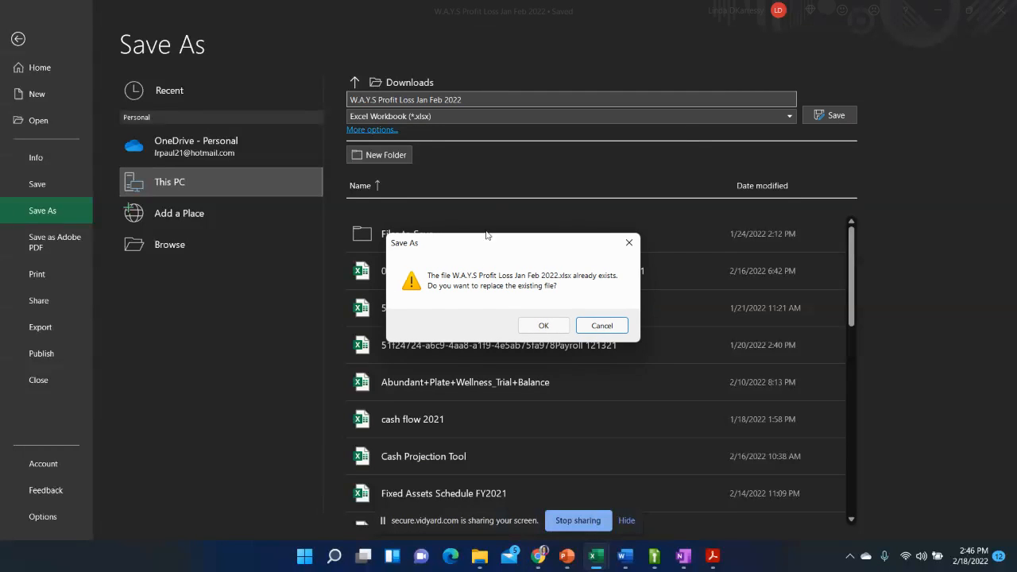
{"action": "left_click", "coordinate": [542, 326]}
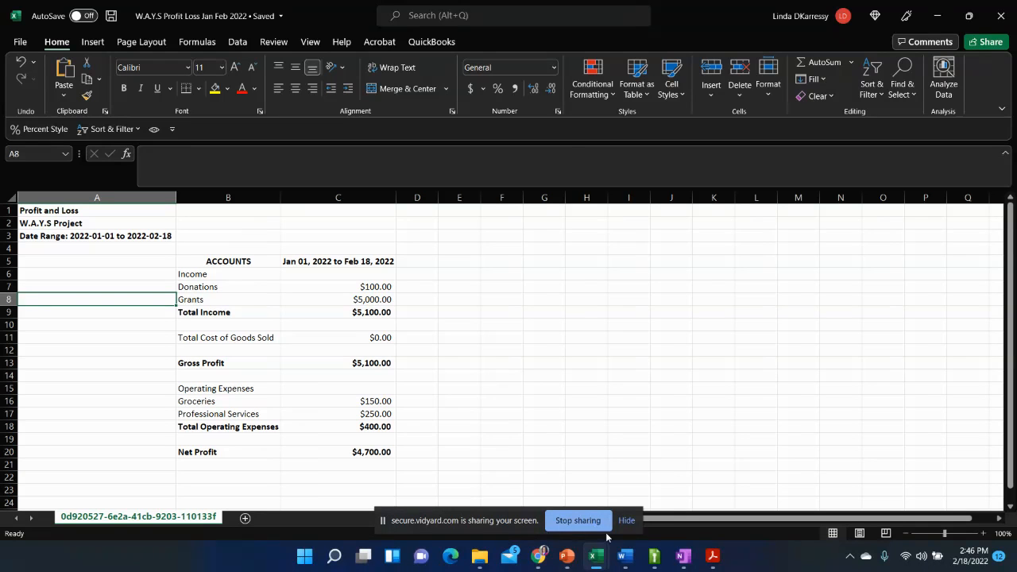
- Switch to Wave in Chrome and open the Balance Sheet from the financial statements reports
{"action": "mouse_move", "coordinate": [556, 565]}
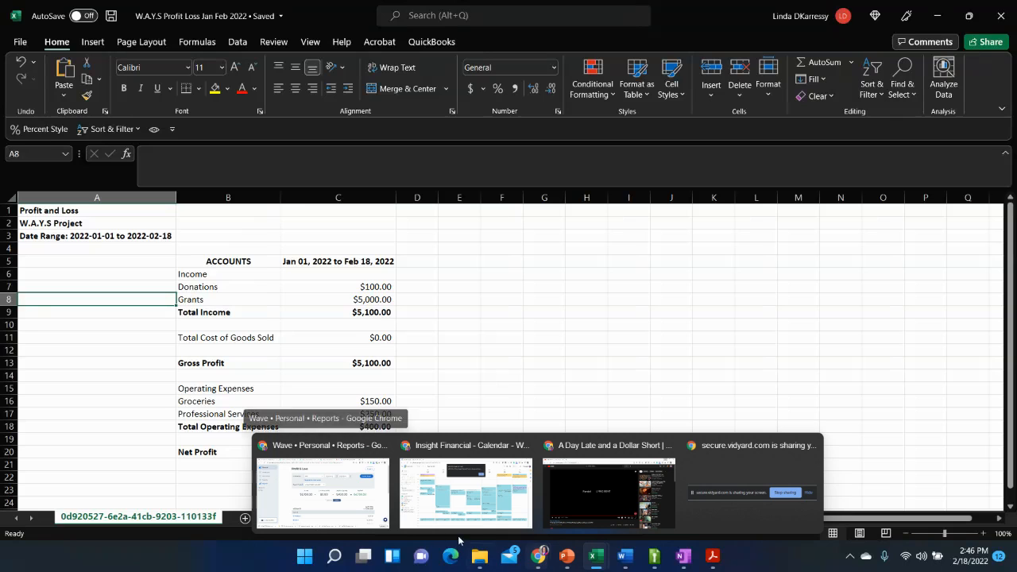
{"action": "left_click", "coordinate": [322, 485]}
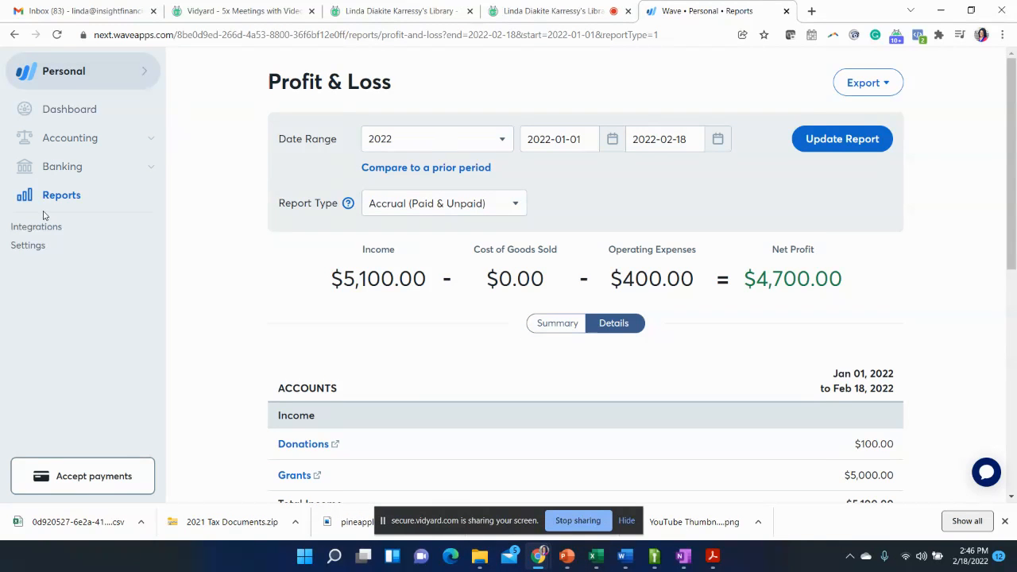
{"action": "left_click", "coordinate": [61, 200]}
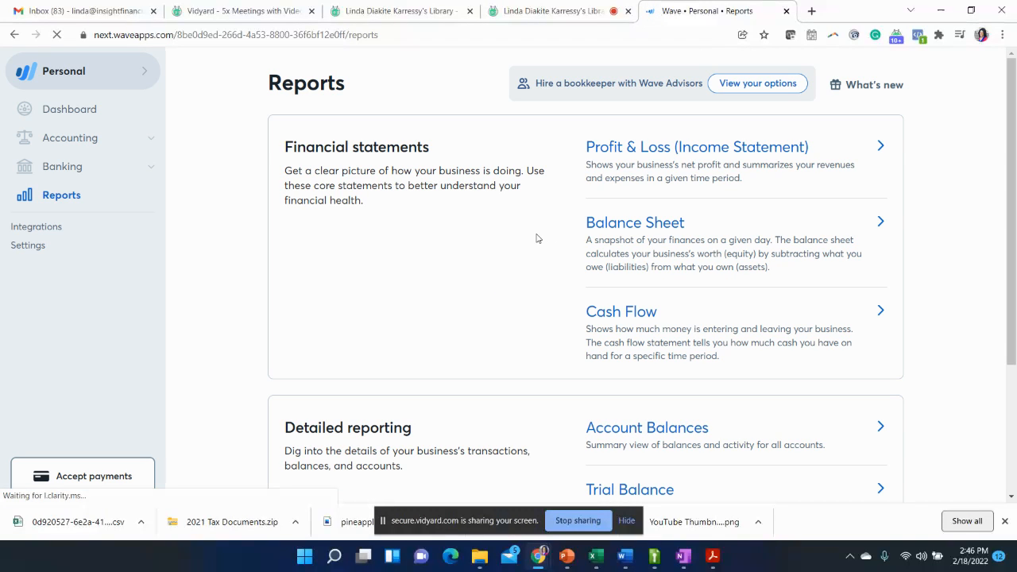
{"action": "left_click", "coordinate": [640, 230]}
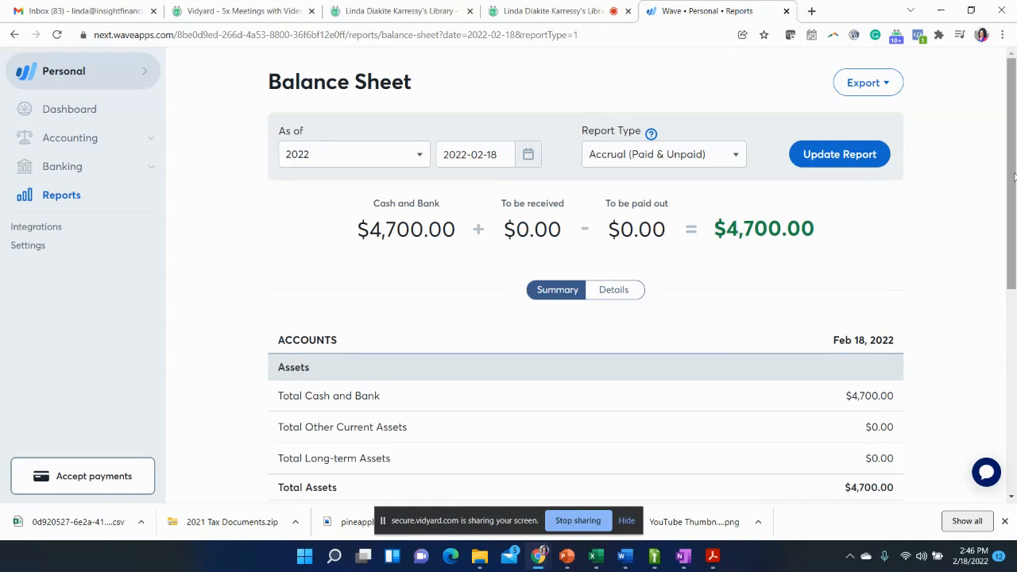
- Review the Balance Sheet's report type choices, keeping Accrual (Paid & Unpaid)
{"action": "left_click_drag", "start_coordinate": [1014, 179], "coordinate": [1016, 147]}
{"action": "left_click_drag", "start_coordinate": [1014, 116], "coordinate": [1015, 137]}
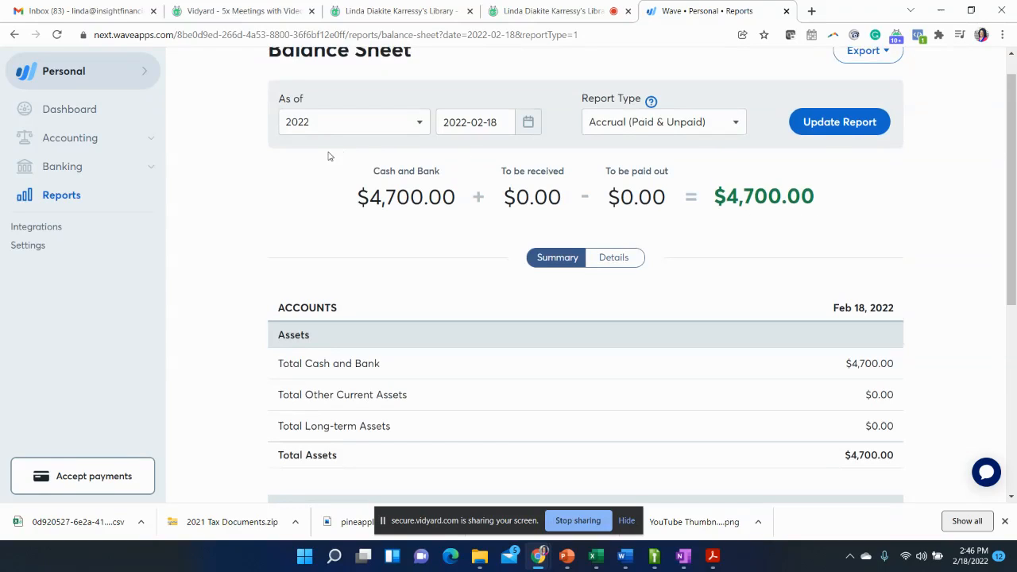
{"action": "left_click", "coordinate": [735, 129]}
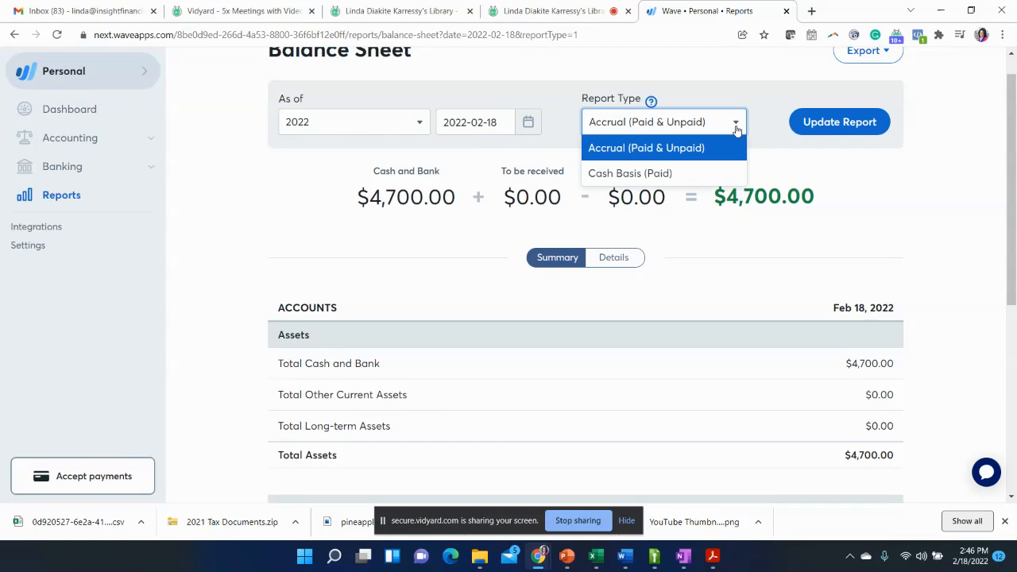
{"action": "left_click", "coordinate": [972, 199]}
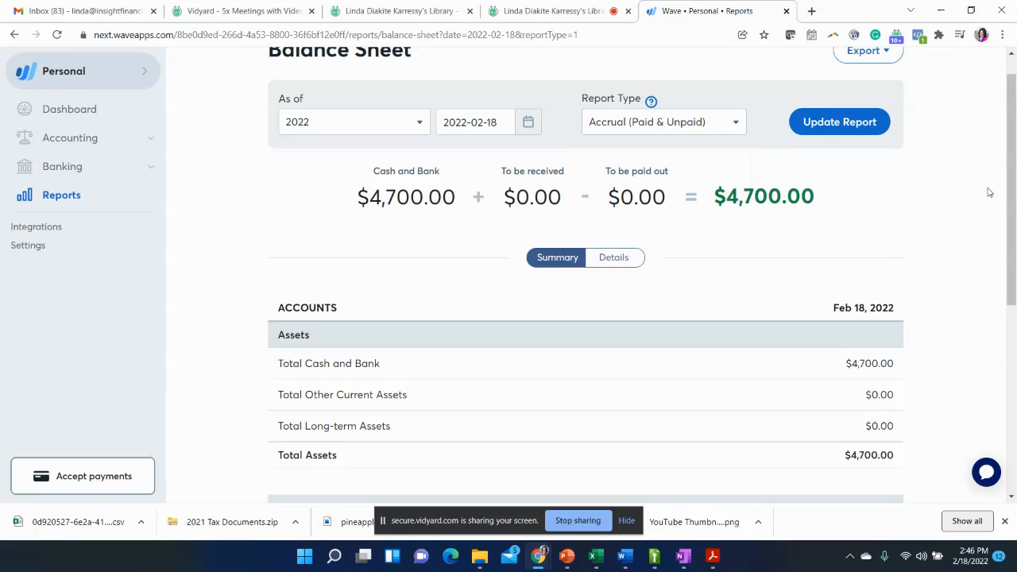
{"action": "mouse_move", "coordinate": [1011, 185]}
{"action": "left_mouse_down"}
{"action": "mouse_move", "coordinate": [1011, 204]}
{"action": "mouse_move", "coordinate": [1011, 169]}
{"action": "left_mouse_up"}
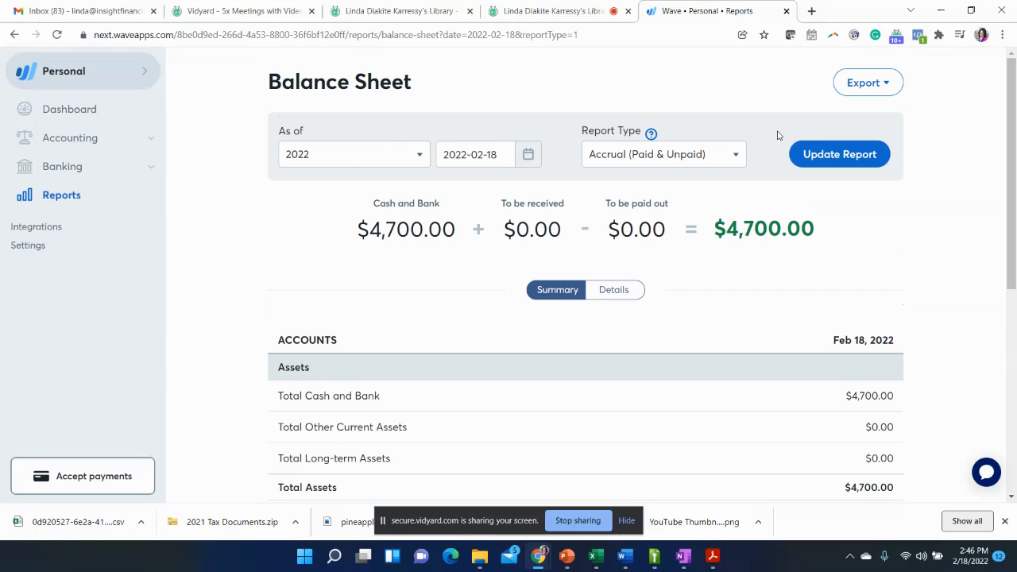
{"action": "left_click", "coordinate": [732, 163]}
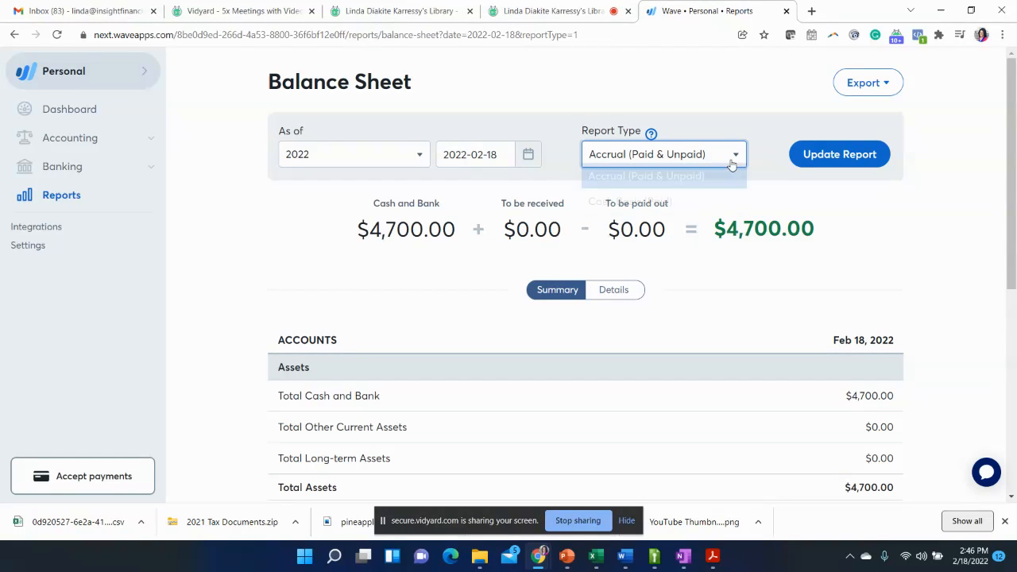
{"action": "left_click", "coordinate": [944, 213]}
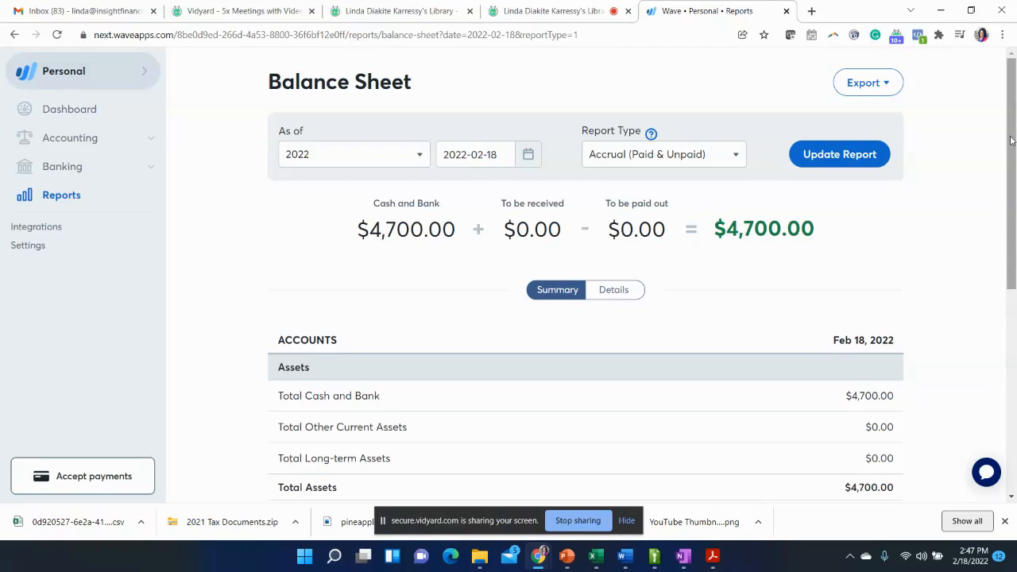
- Examine the assets, liabilities and equity sections of the Balance Sheet summary
{"action": "scroll", "coordinate": [1013, 190], "scroll_direction": "down", "scroll_amount": 2}
{"action": "left_click_drag", "start_coordinate": [1015, 208], "coordinate": [1015, 233]}
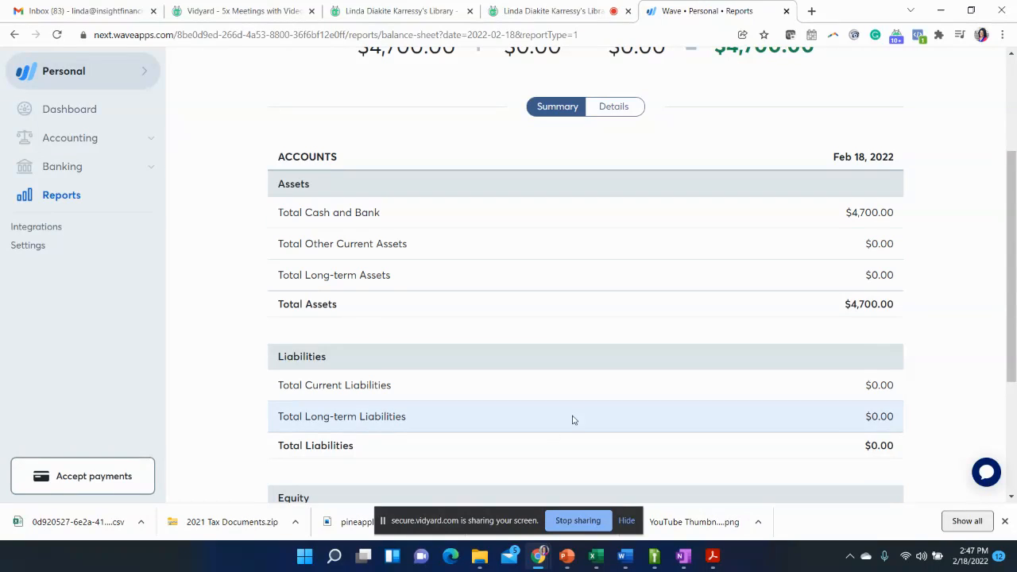
{"action": "scroll", "coordinate": [1011, 364], "scroll_direction": "down", "scroll_amount": 3}
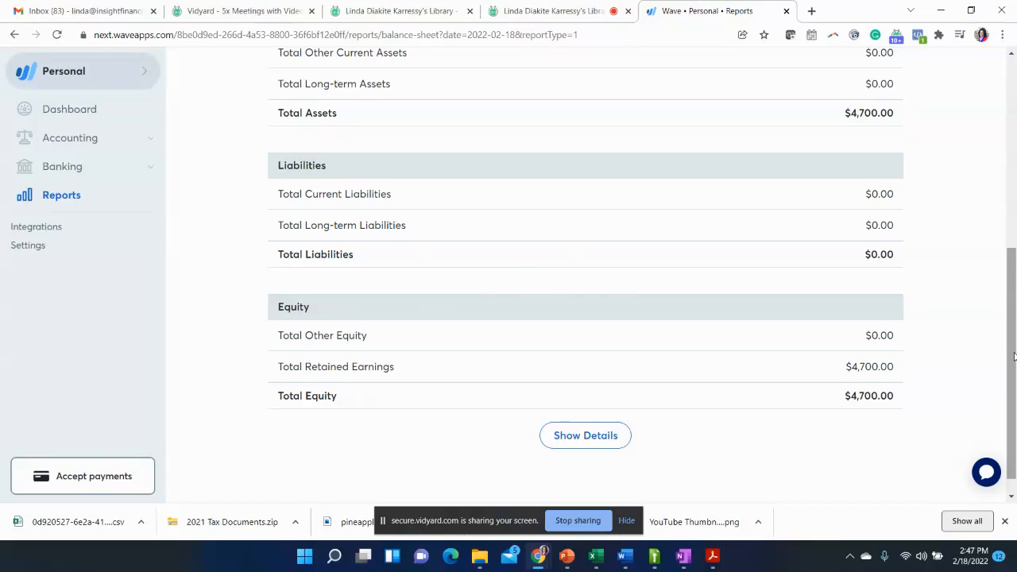
{"action": "left_click_drag", "start_coordinate": [1014, 360], "coordinate": [1014, 103]}
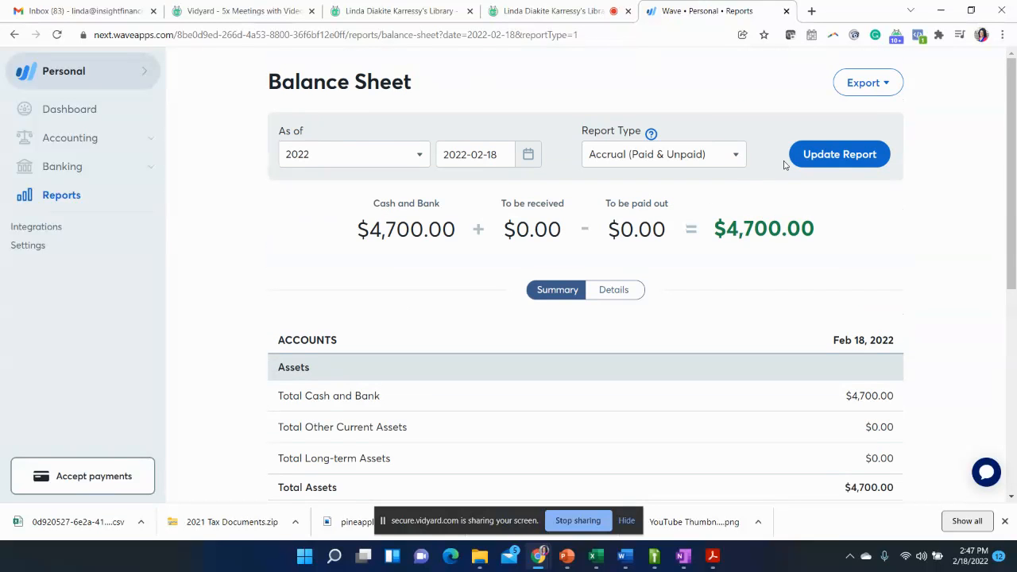
- Check the Balance Sheet's export formats and show the report in Details view
{"action": "left_click", "coordinate": [886, 84]}
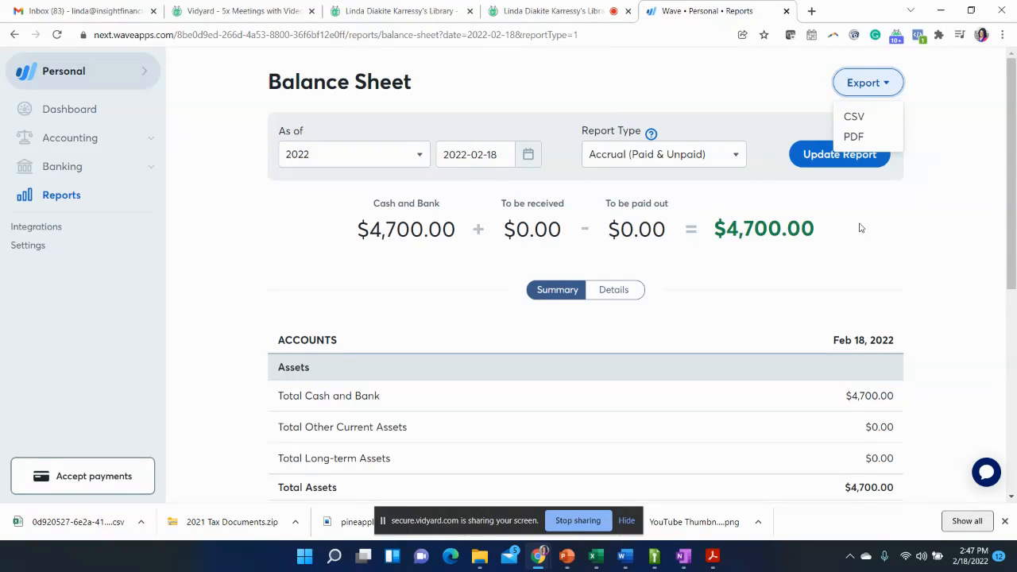
{"action": "left_click", "coordinate": [622, 289]}
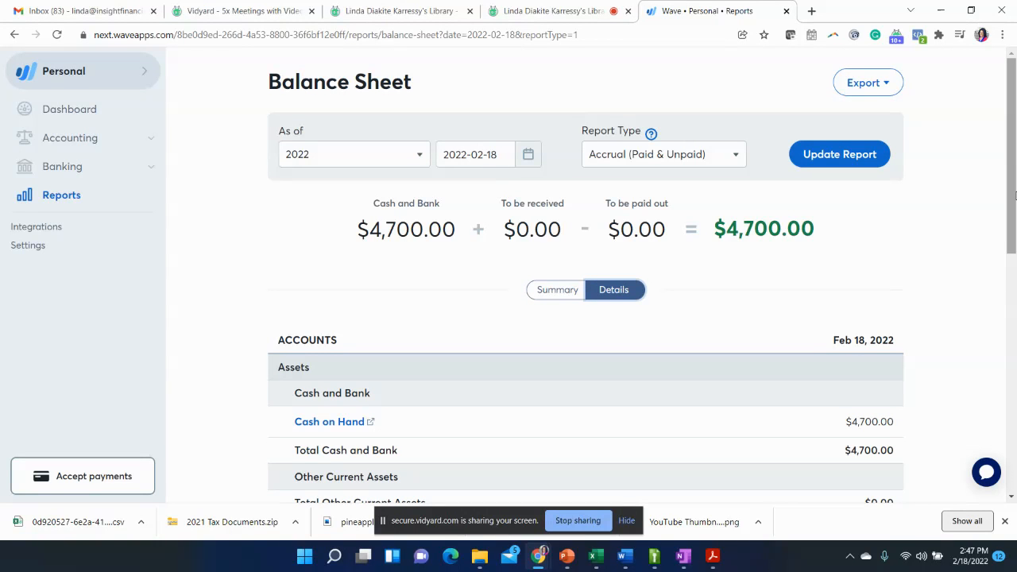
{"action": "mouse_move", "coordinate": [1015, 195]}
{"action": "left_mouse_down"}
{"action": "mouse_move", "coordinate": [1015, 399]}
{"action": "mouse_move", "coordinate": [1015, 194]}
{"action": "left_mouse_up"}
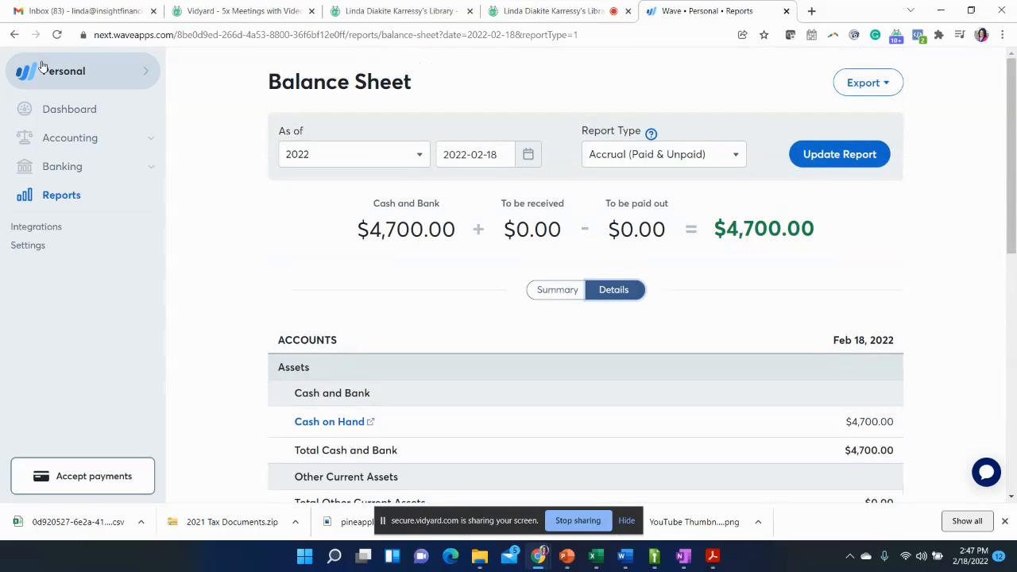
- Return to the reports list and open the Account Transactions (General Ledger) report
{"action": "left_click", "coordinate": [72, 197]}
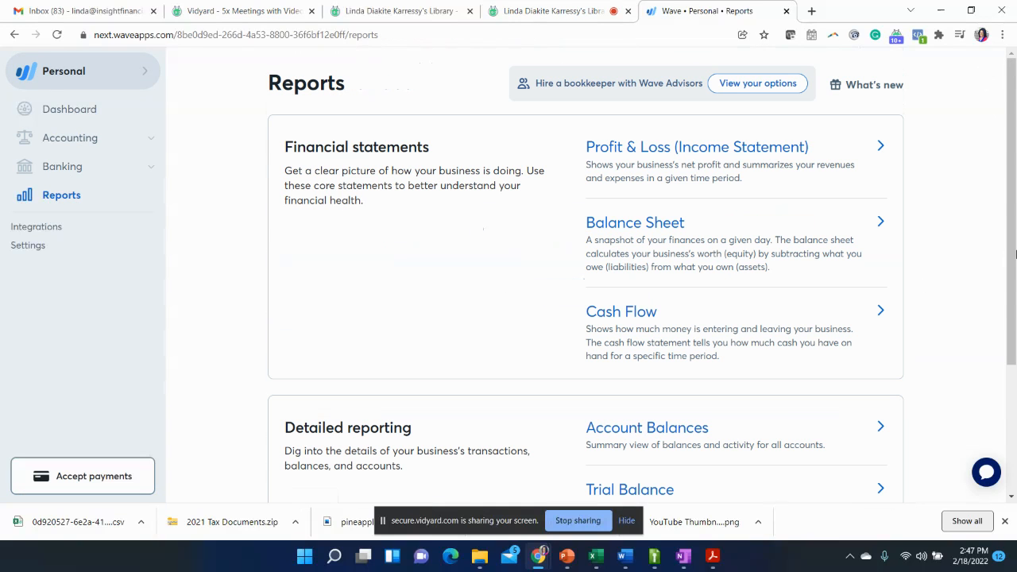
{"action": "left_click_drag", "start_coordinate": [1015, 306], "coordinate": [1014, 473]}
{"action": "left_click", "coordinate": [973, 426]}
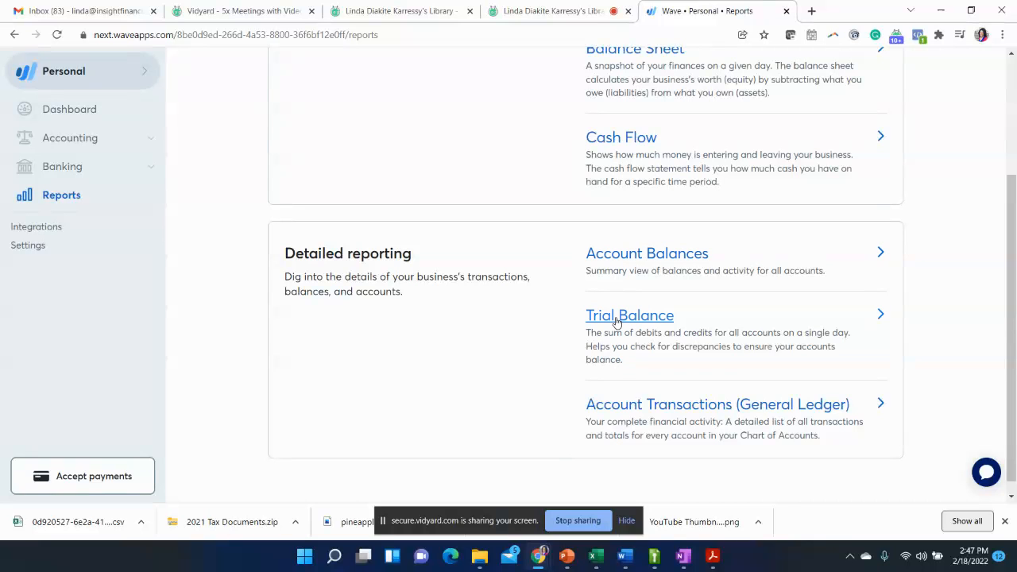
{"action": "left_click", "coordinate": [624, 407]}
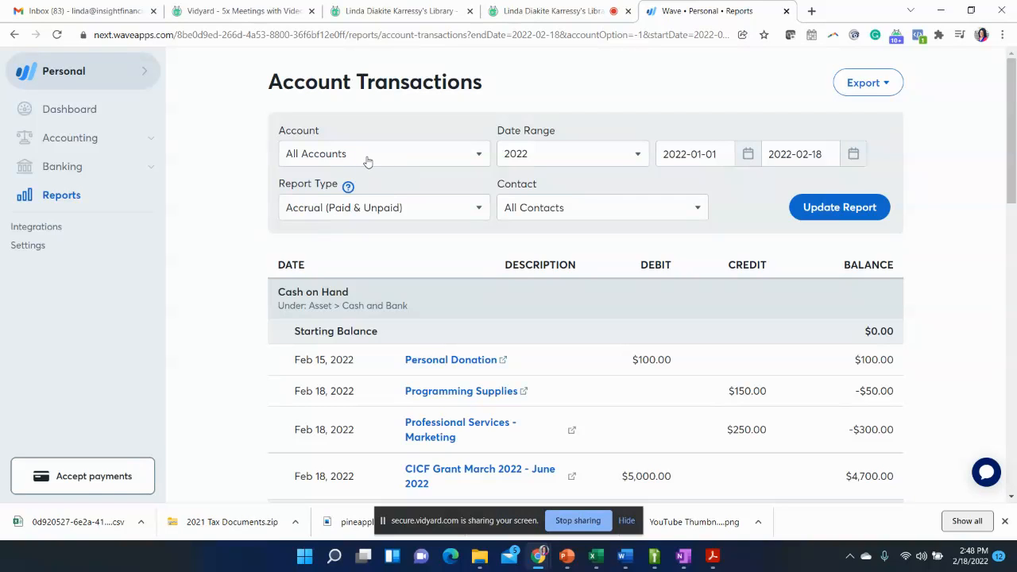
- Review the account filter, contact filter and export choices of the Account Transactions report, keeping All Accounts and All Contacts
{"action": "left_click", "coordinate": [404, 159]}
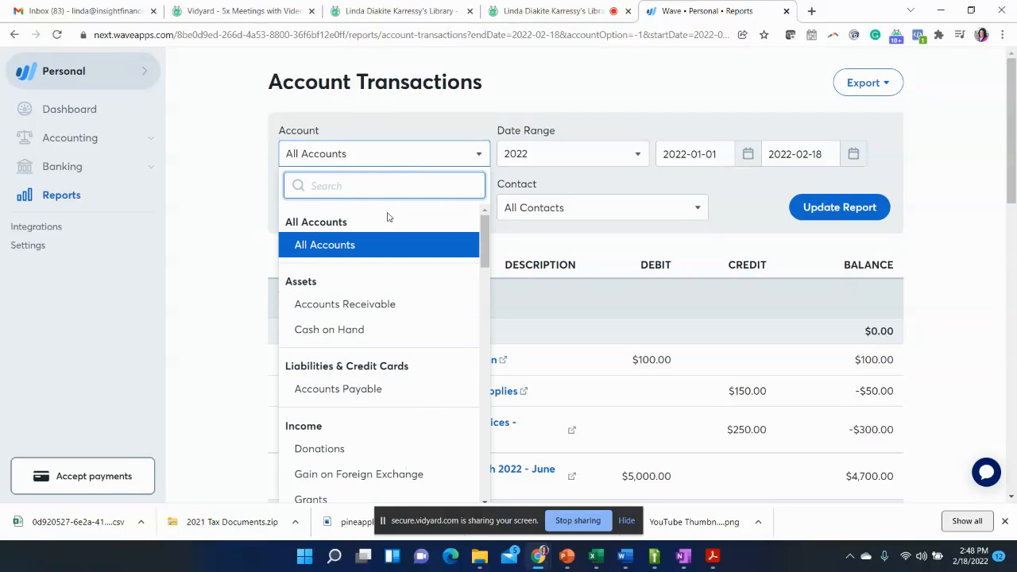
{"action": "left_click", "coordinate": [233, 292]}
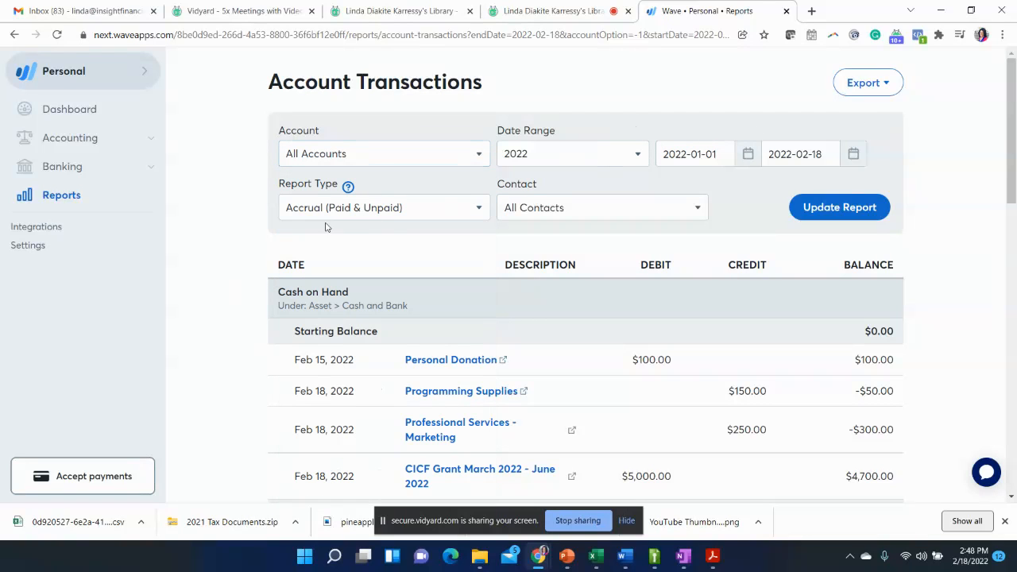
{"action": "left_click", "coordinate": [562, 208]}
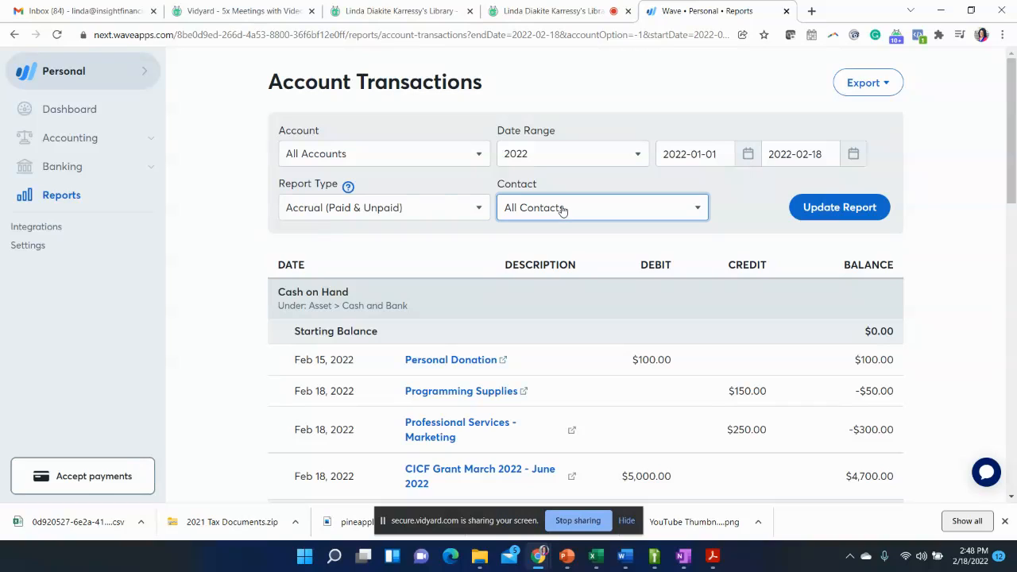
{"action": "left_click", "coordinate": [389, 261]}
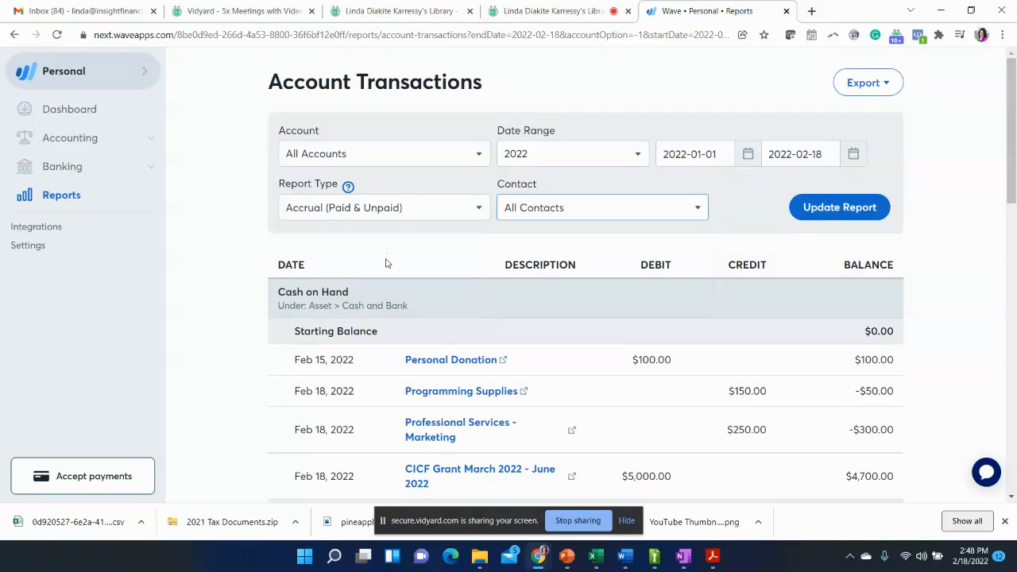
{"action": "left_click", "coordinate": [887, 83]}
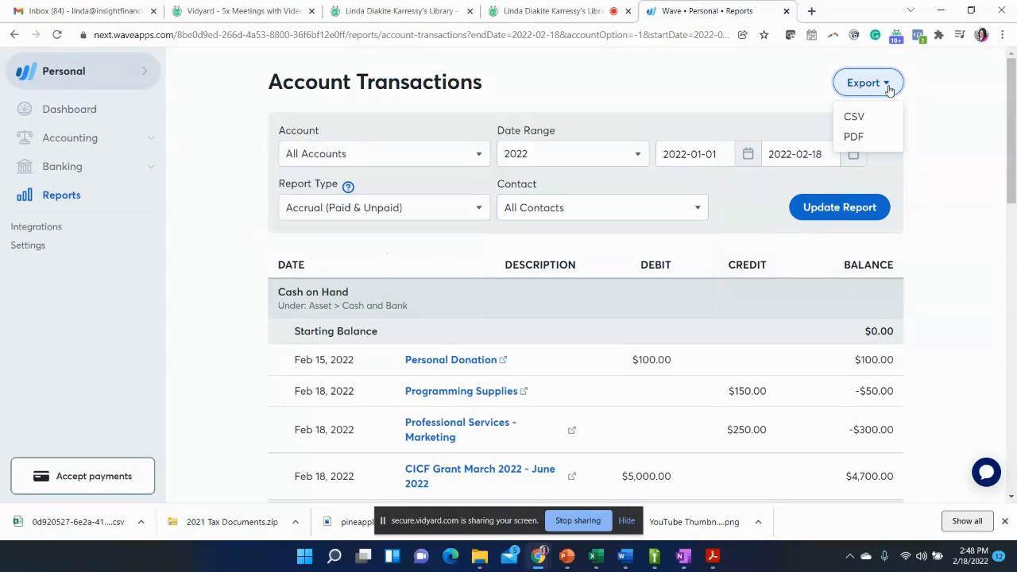
{"action": "left_click", "coordinate": [916, 208]}
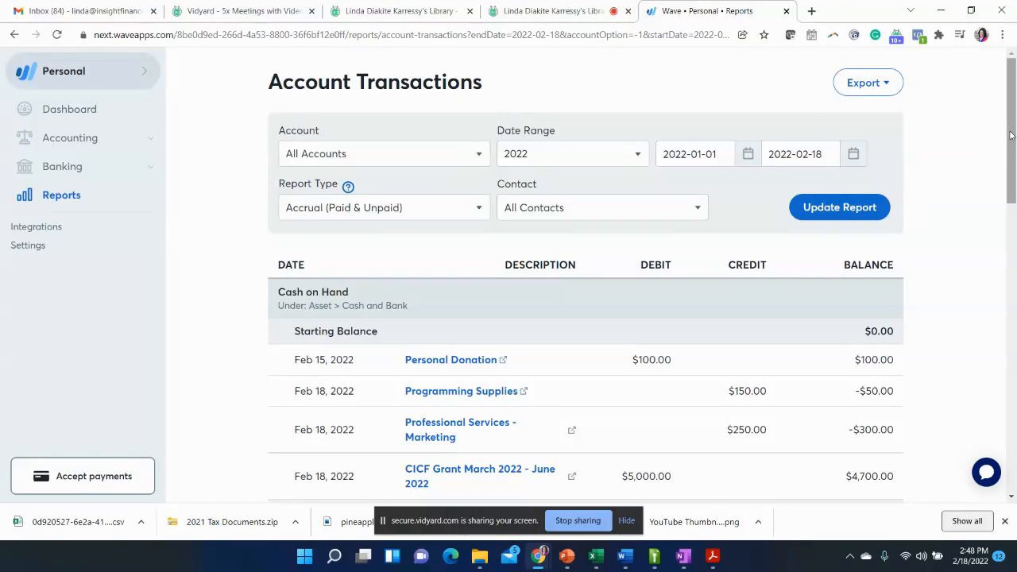
{"action": "left_click_drag", "start_coordinate": [1011, 135], "coordinate": [1012, 16]}
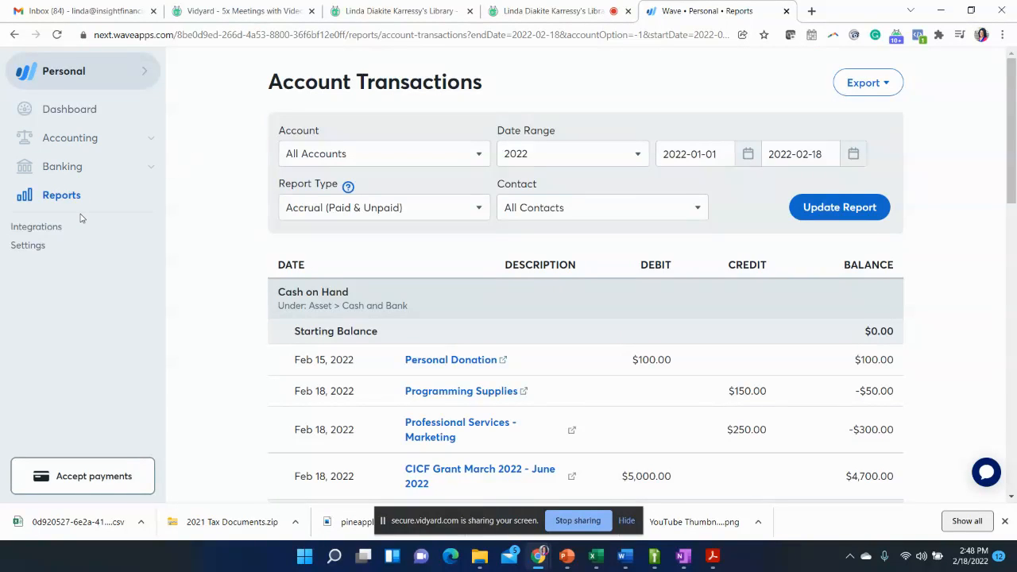
- Open the Dashboard to view the cash flow overview
{"action": "left_click", "coordinate": [71, 112]}
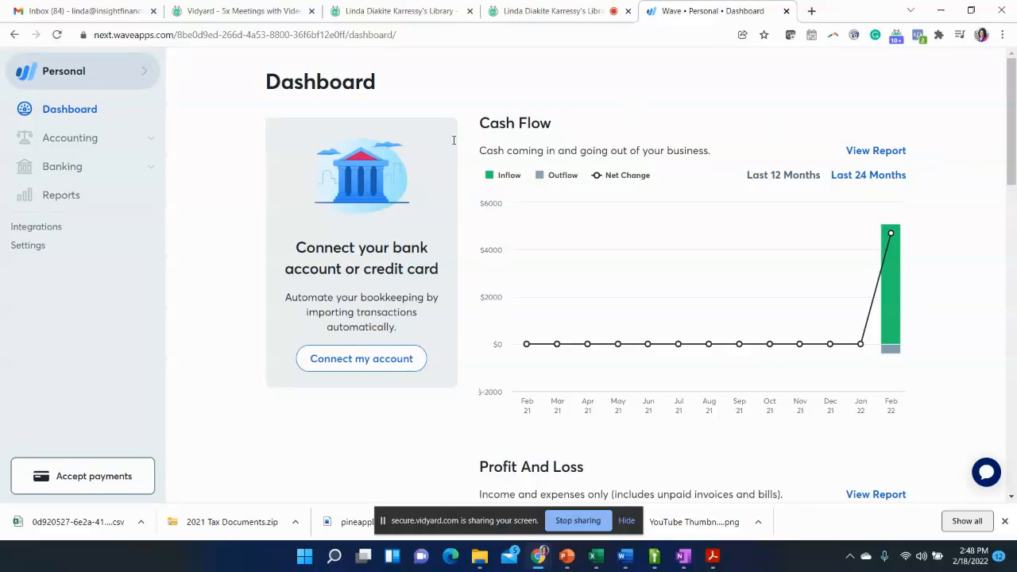
{"action": "left_click", "coordinate": [89, 114]}
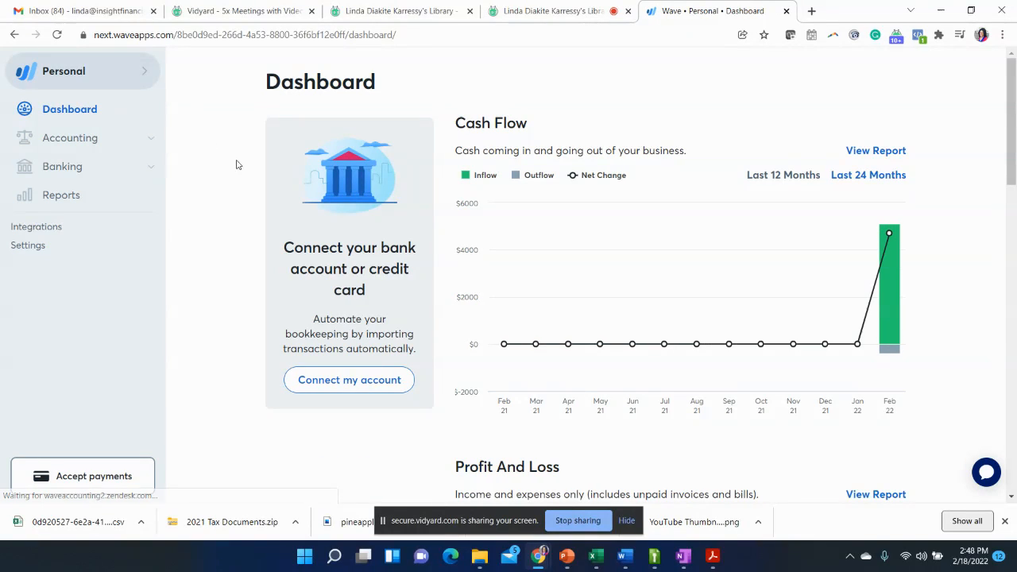
- Open the accounting transactions list and view the category choices for the CICF Grant transaction, keeping Grants
{"action": "left_click", "coordinate": [151, 138]}
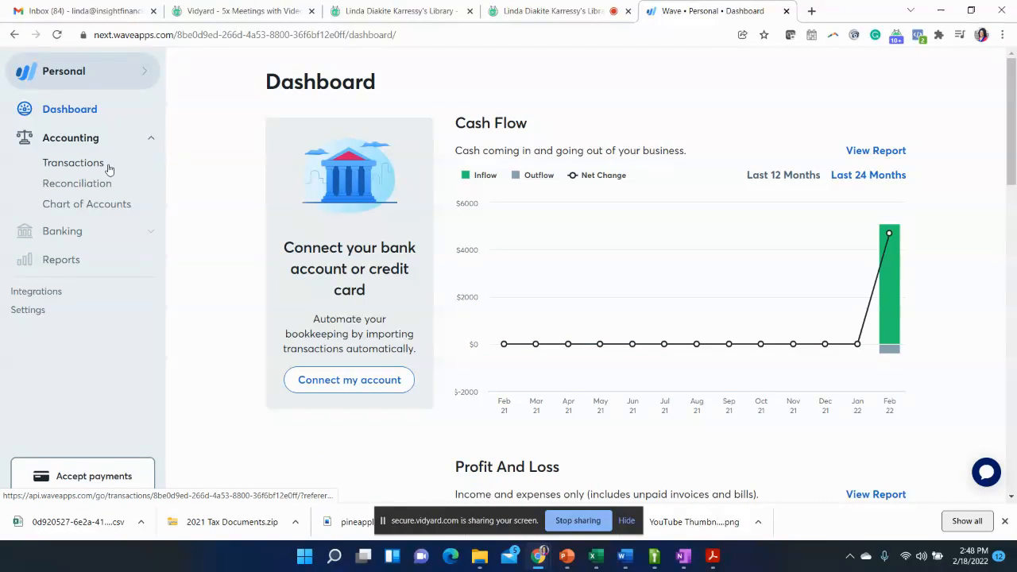
{"action": "left_click", "coordinate": [90, 167]}
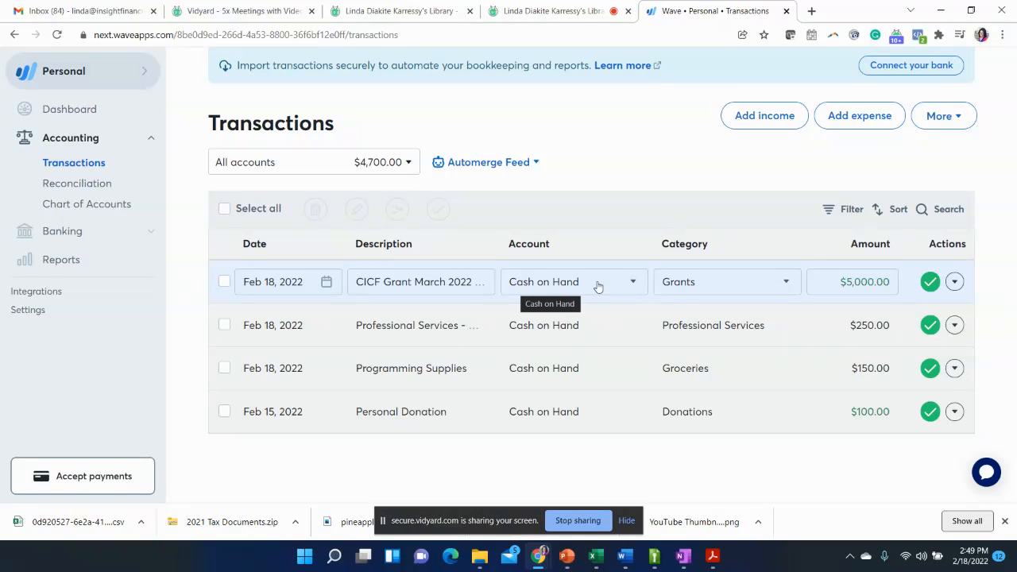
{"action": "left_click", "coordinate": [722, 293]}
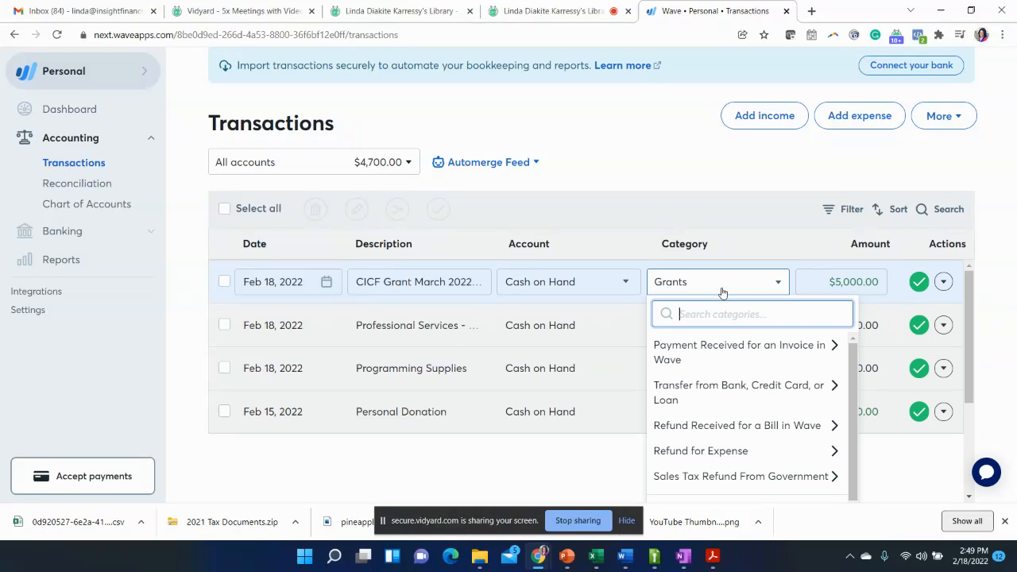
{"action": "left_click", "coordinate": [696, 208]}
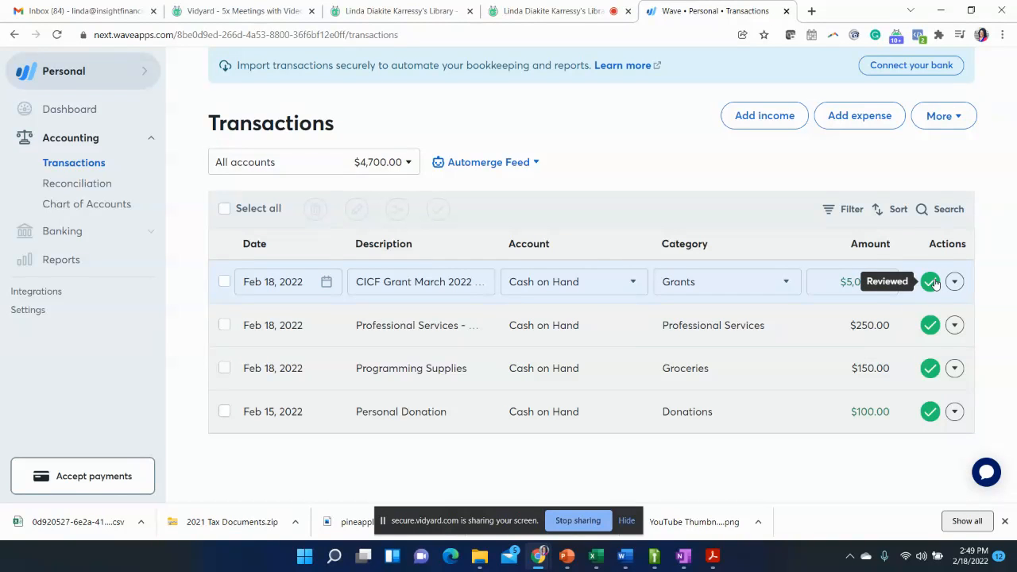
- Open the account reconciliation page
{"action": "left_click", "coordinate": [88, 186]}
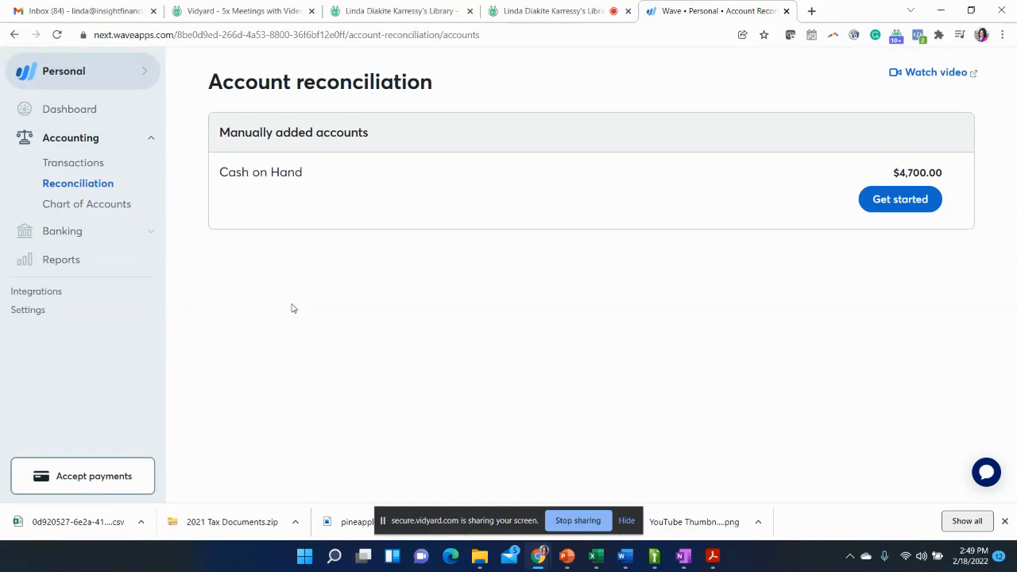
- View the Chart of Accounts and the list of available reports, down to Account Transactions (General Ledger)
{"action": "left_click", "coordinate": [106, 206]}
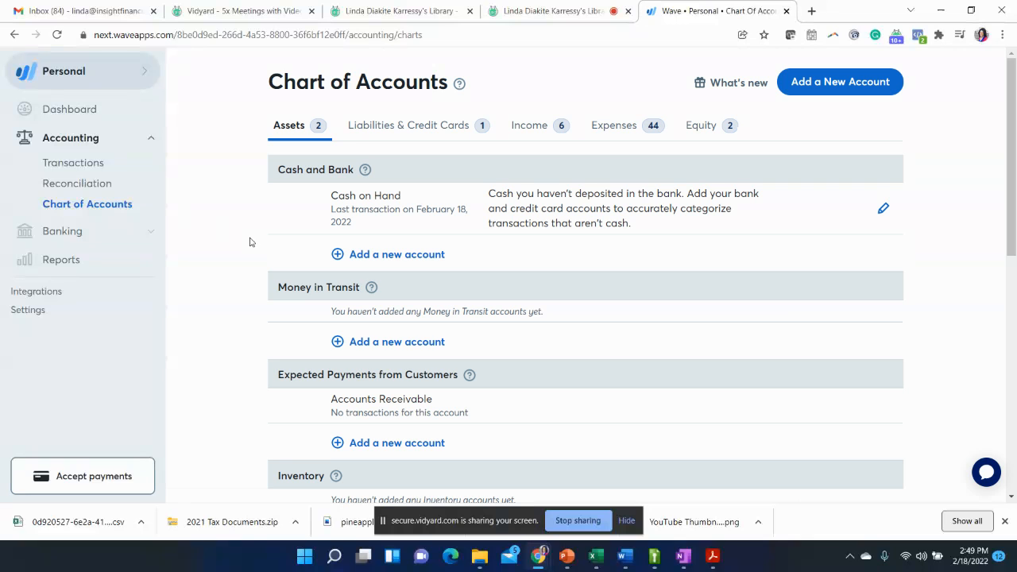
{"action": "left_click", "coordinate": [53, 262]}
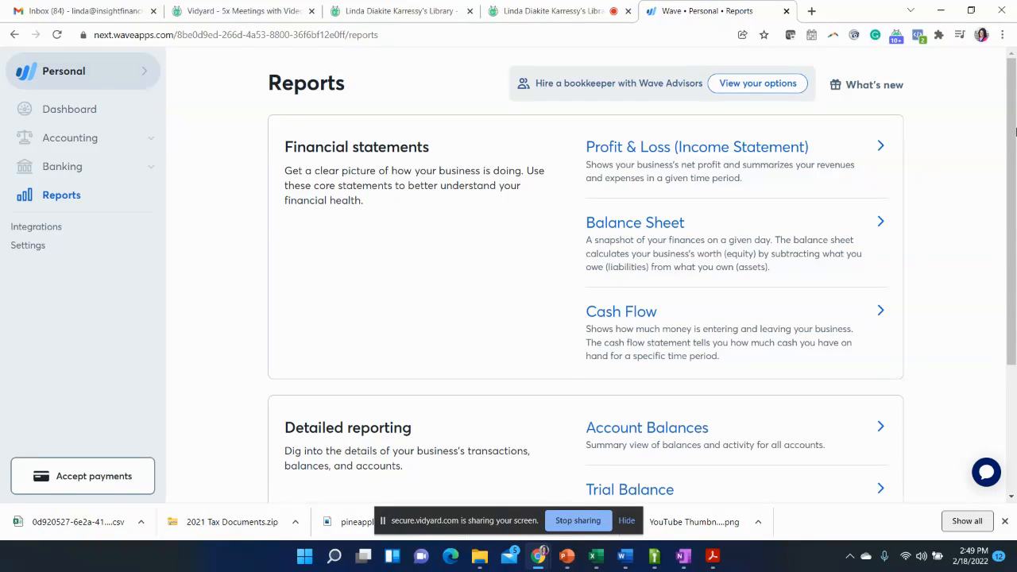
{"action": "left_click_drag", "start_coordinate": [1013, 148], "coordinate": [1007, 309]}
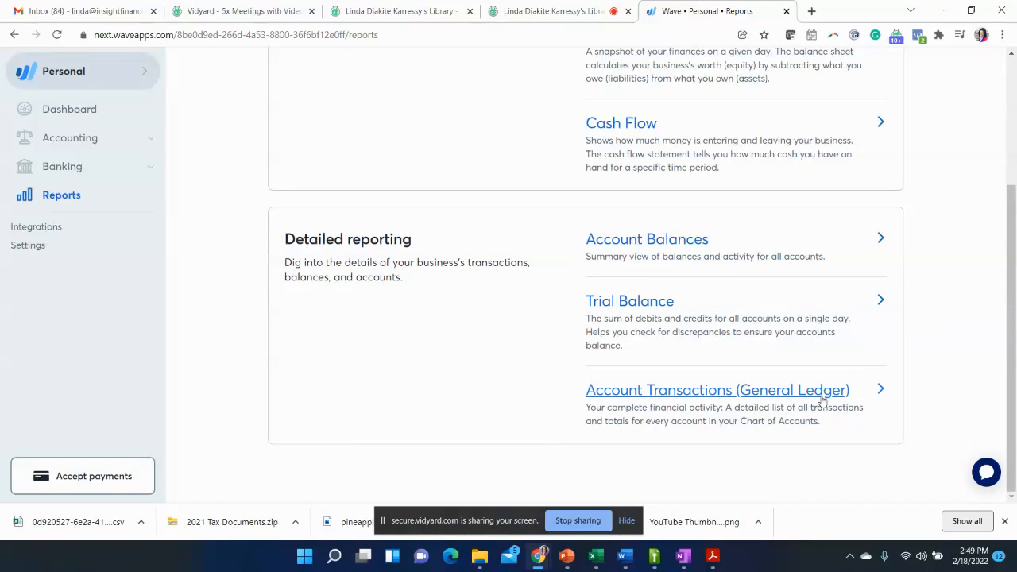
{"action": "left_click", "coordinate": [1013, 173]}
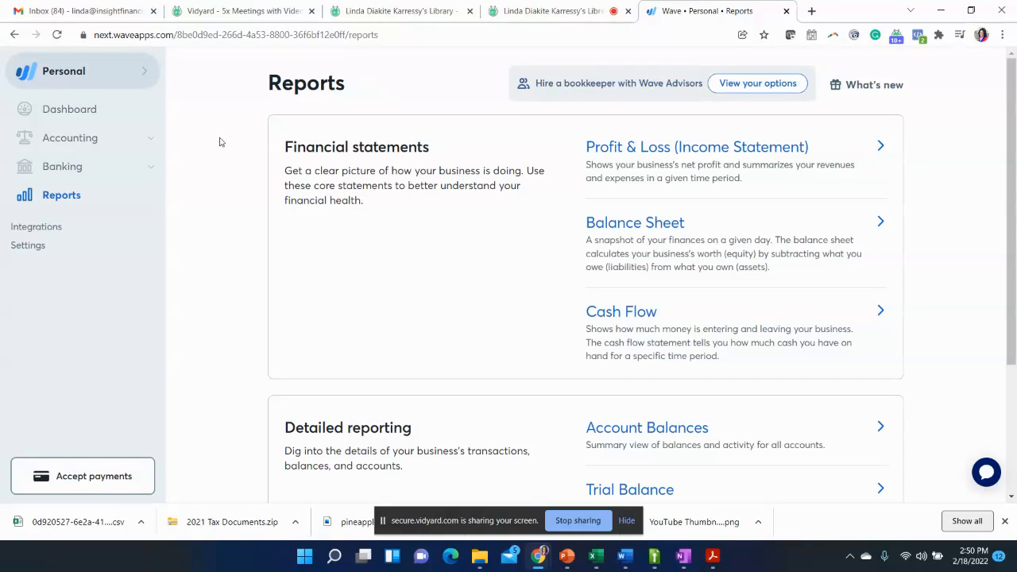
- Search the web for "techsoup" in a new browser tab and open the TechSoup website from the results
{"action": "left_click", "coordinate": [812, 11]}
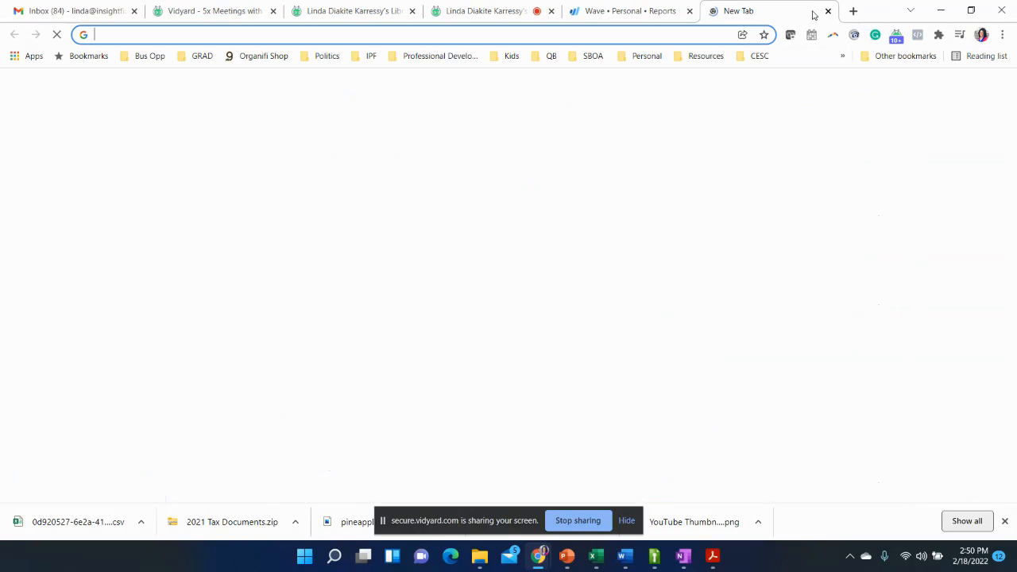
{"action": "type", "text": "trec"}
{"action": "key", "text": "BackSpace"}
{"action": "key", "text": "BackSpace"}
{"action": "key", "text": "BackSpace"}
{"action": "type", "text": "echou"}
{"action": "key", "text": "BackSpace"}
{"action": "key", "text": "BackSpace"}
{"action": "type", "text": "sh"}
{"action": "key", "text": "BackSpace"}
{"action": "key", "text": "BackSpace"}
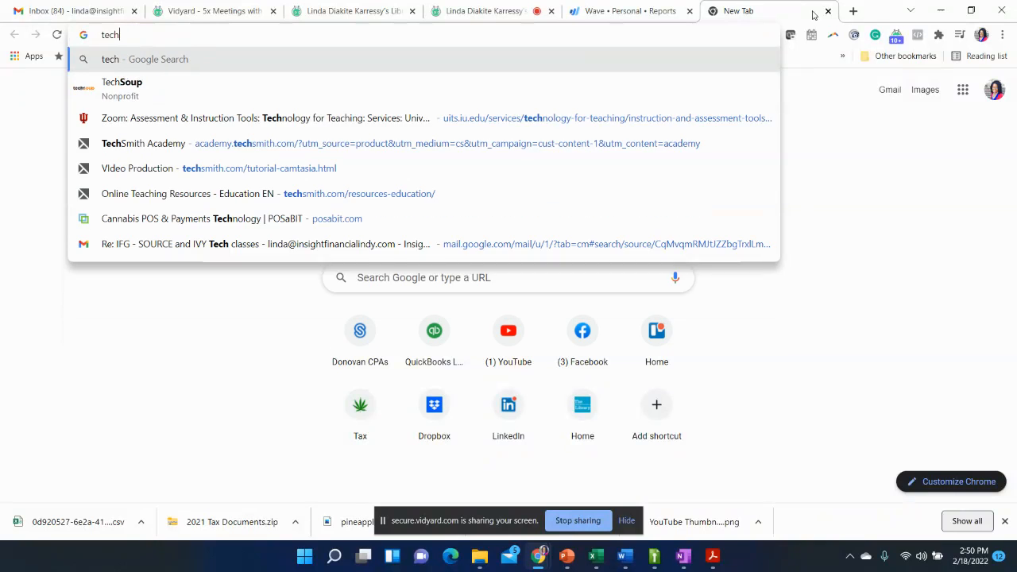
{"action": "type", "text": "soup"}
{"action": "key", "text": "BackSpace"}
{"action": "key", "text": "BackSpace"}
{"action": "key", "text": "BackSpace"}
{"action": "key", "text": "BackSpace"}
{"action": "type", "text": "suo"}
{"action": "key", "text": "BackSpace"}
{"action": "key", "text": "BackSpace"}
{"action": "type", "text": "ou"}
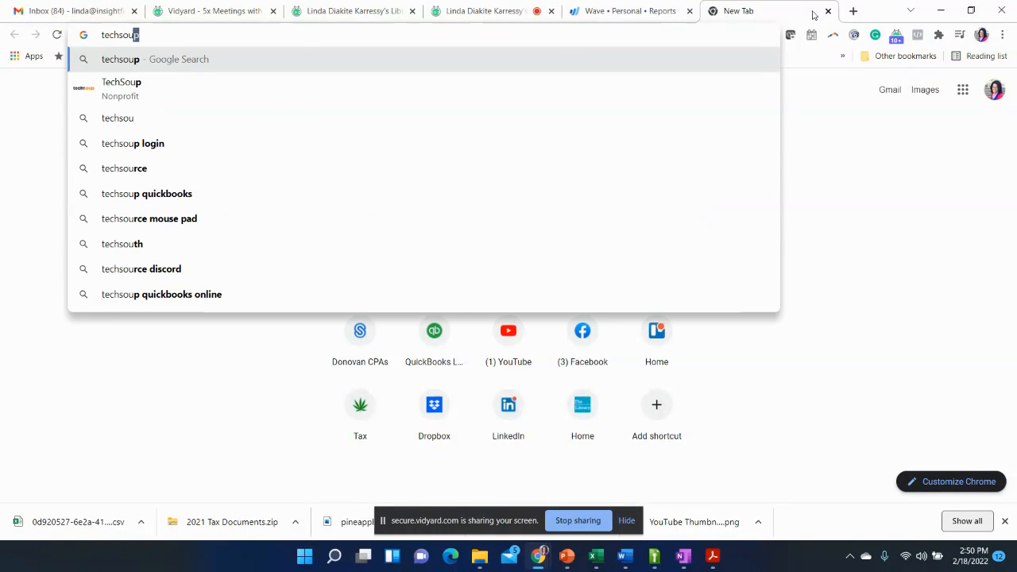
{"action": "key", "text": "Return"}
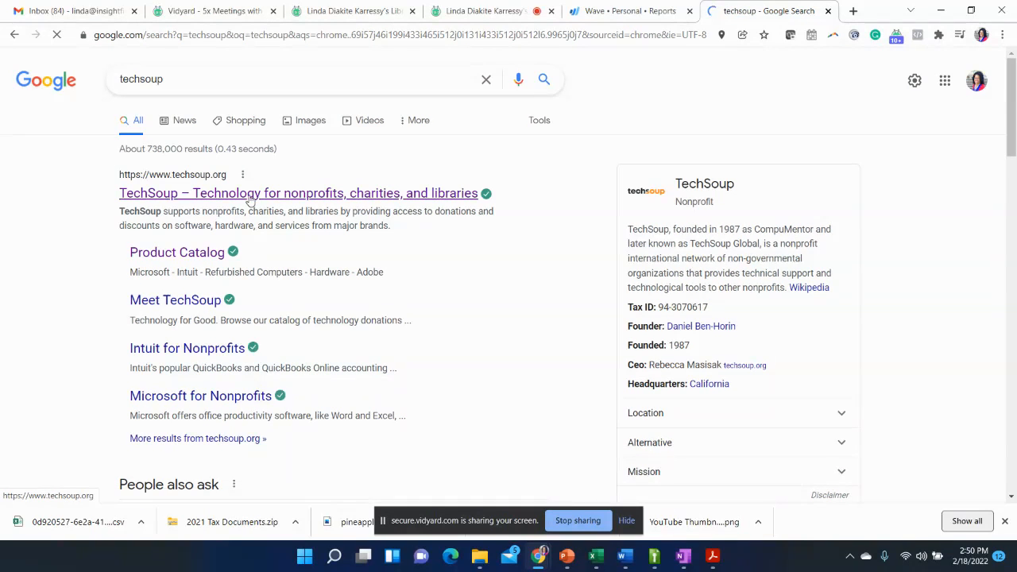
{"action": "left_click", "coordinate": [250, 198]}
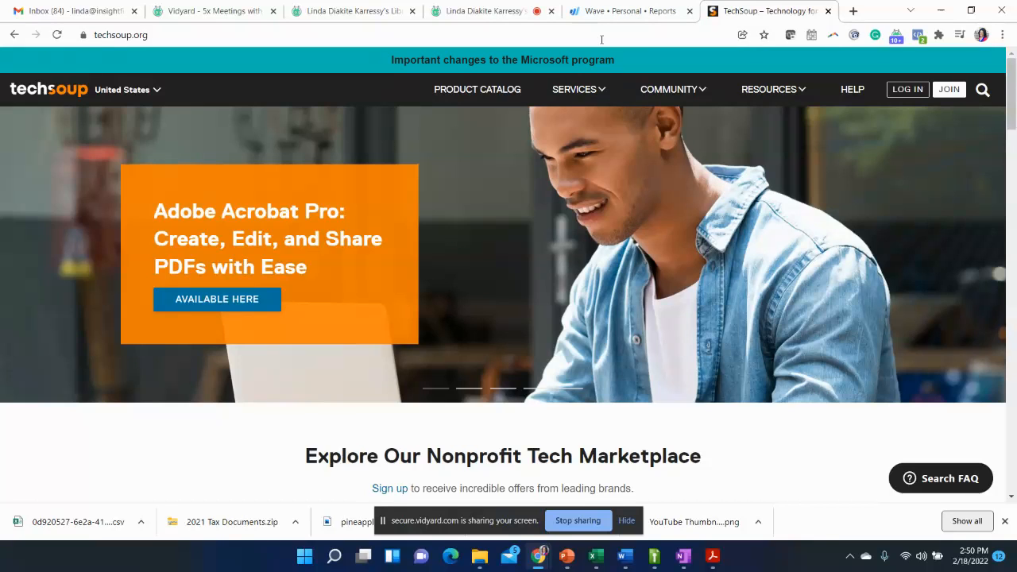
{"action": "left_click", "coordinate": [598, 11]}
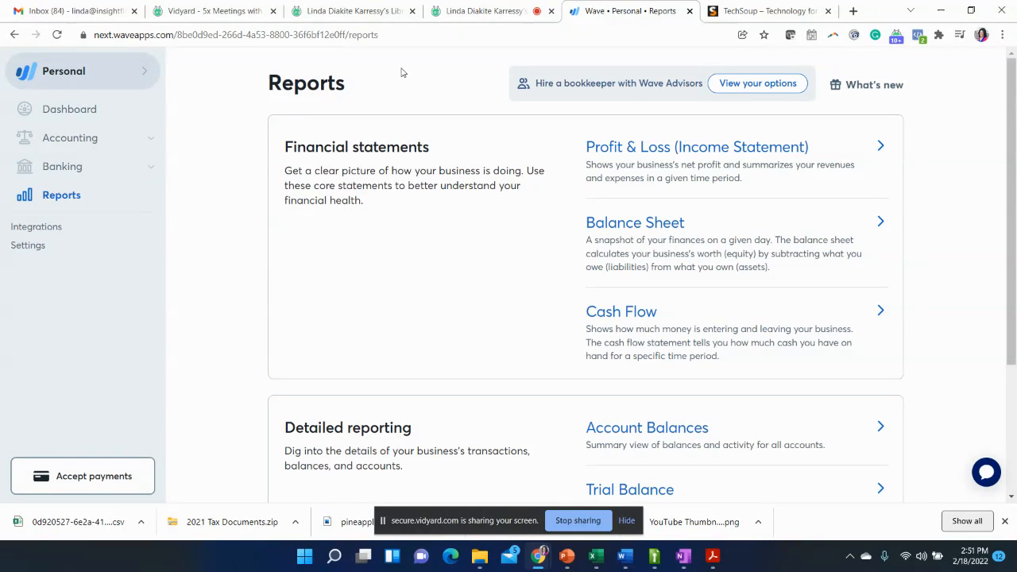
{"action": "left_click", "coordinate": [460, 12]}
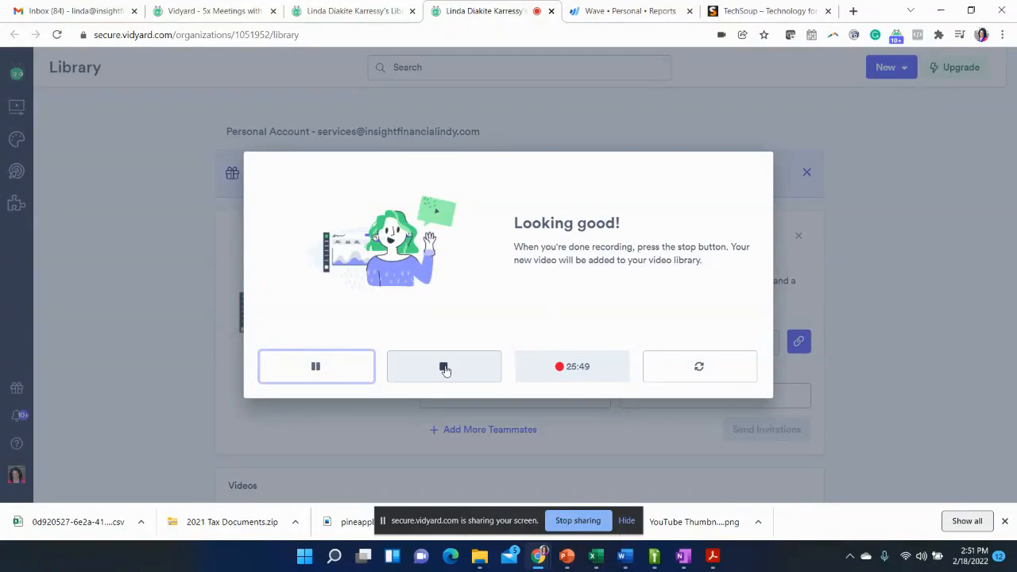